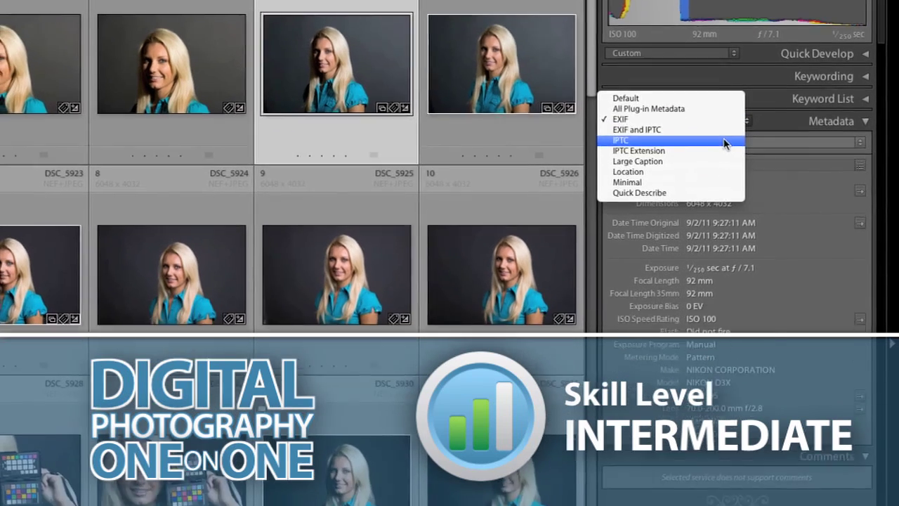
Step: Close the metadata view-set list, keeping the EXIF set shown for DSC_5920.NEF
click(730, 175)
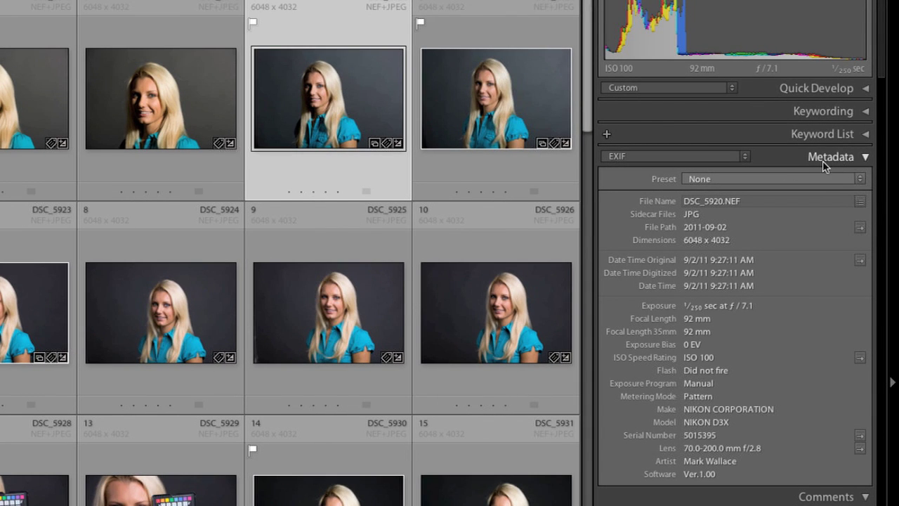
click(748, 159)
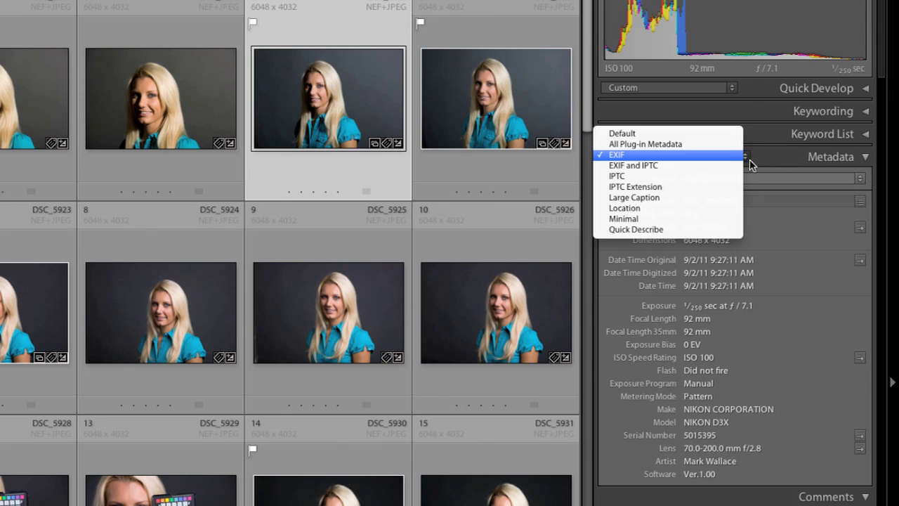
click(630, 156)
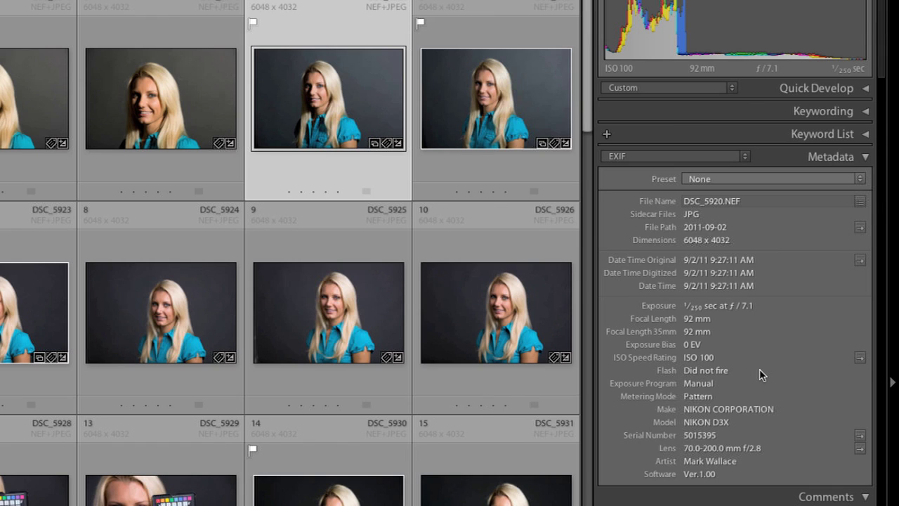
click(745, 156)
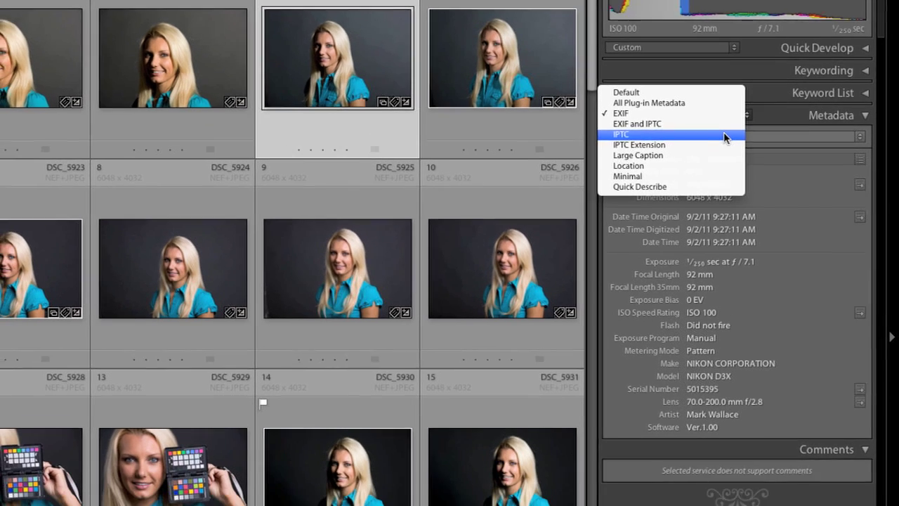
Step: Switch the Metadata panel to the IPTC set and scroll down to the Status section
click(618, 175)
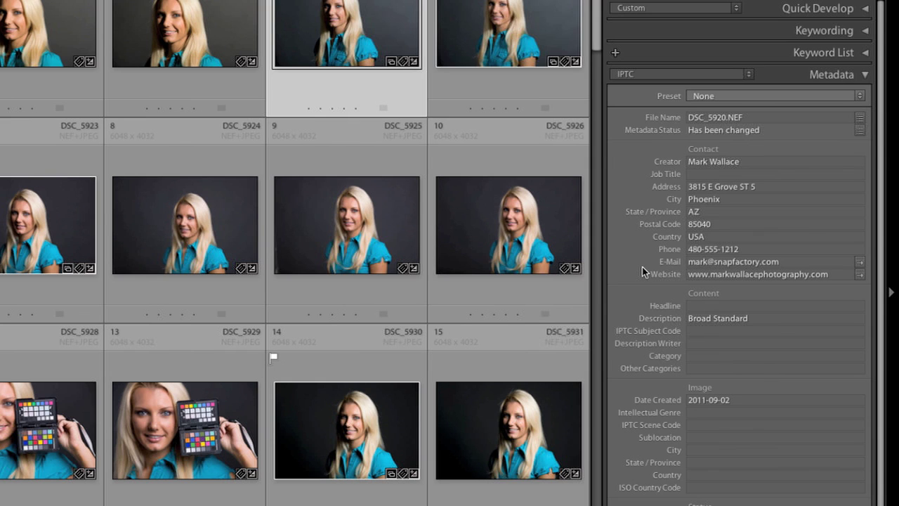
scroll(643, 271, down, 1)
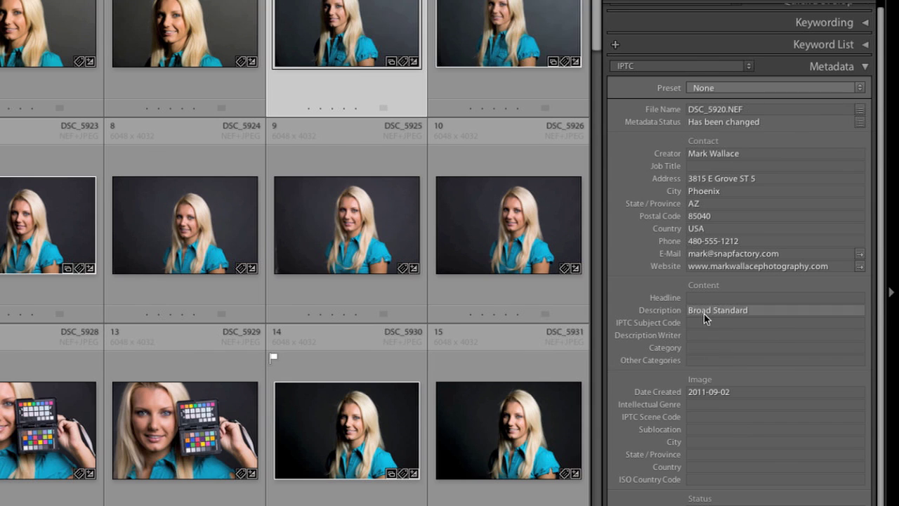
scroll(756, 295, down, 3)
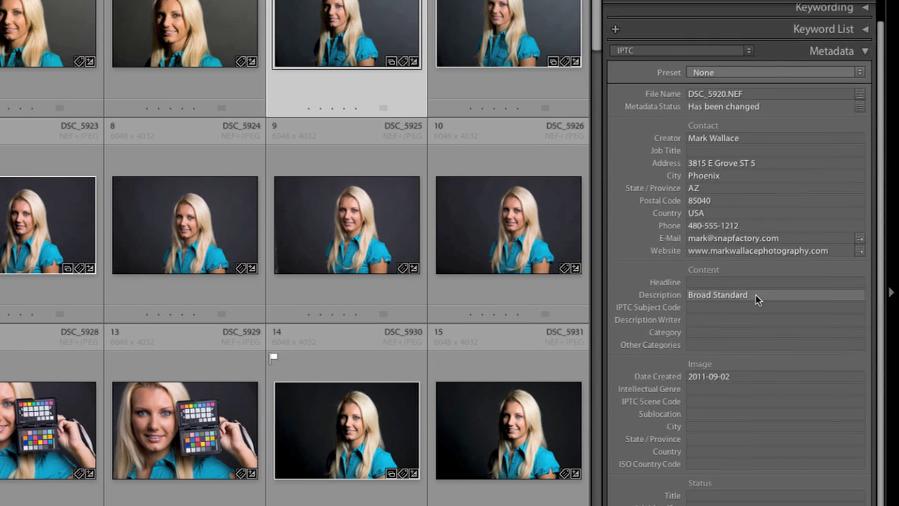
scroll(750, 290, down, 2)
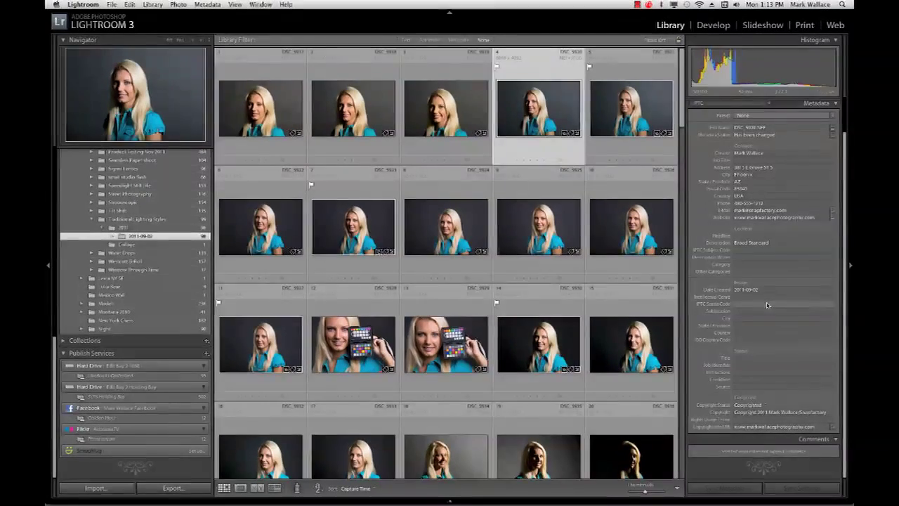
Step: In Safari, glance at the IPTC website, then return to the photometadata.org 'Are you meta-smart?' page
key(super+Tab)
key(super+Tab)
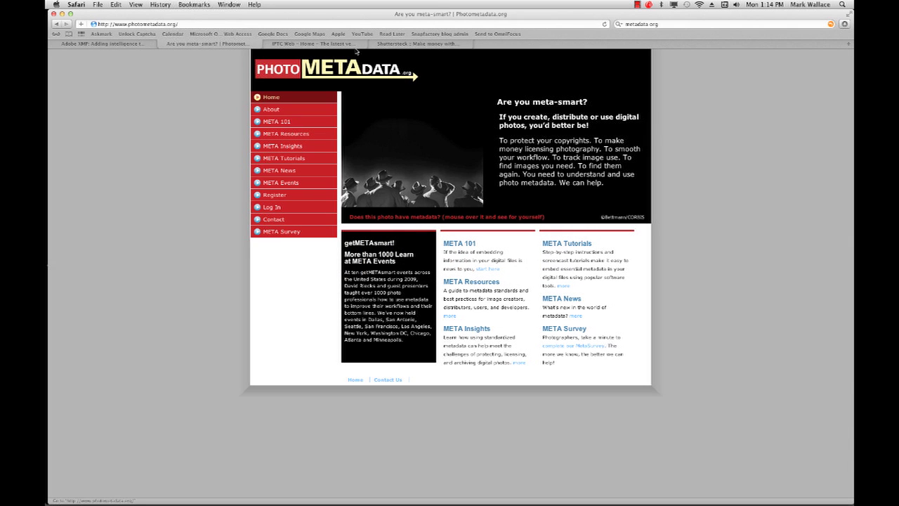
click(270, 44)
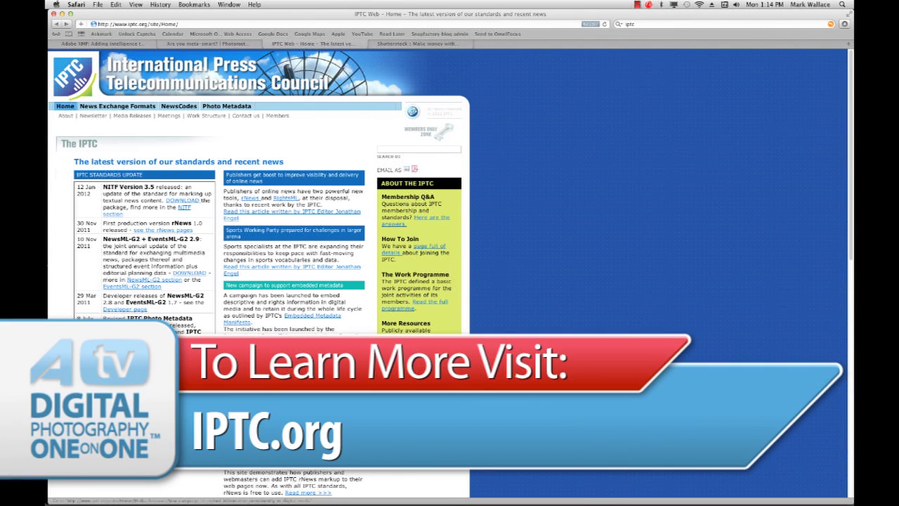
scroll(228, 141, down, 2)
scroll(227, 142, up, 2)
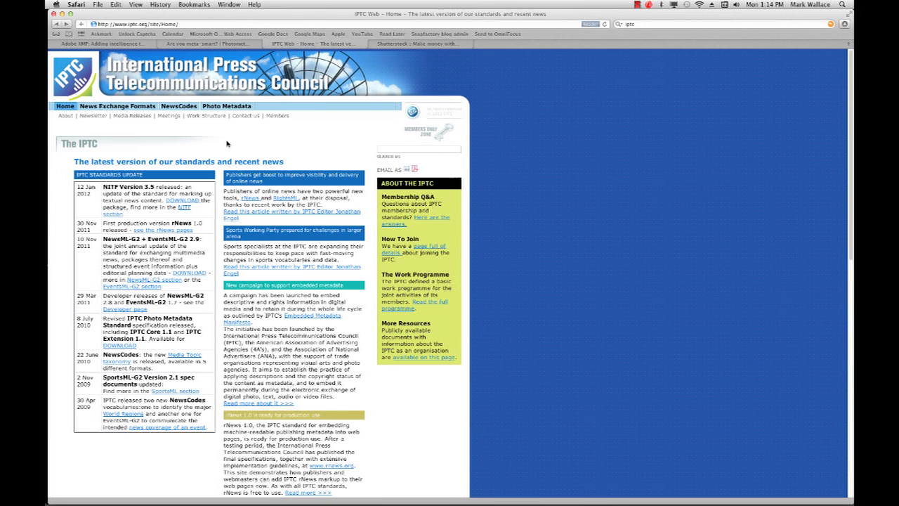
click(211, 43)
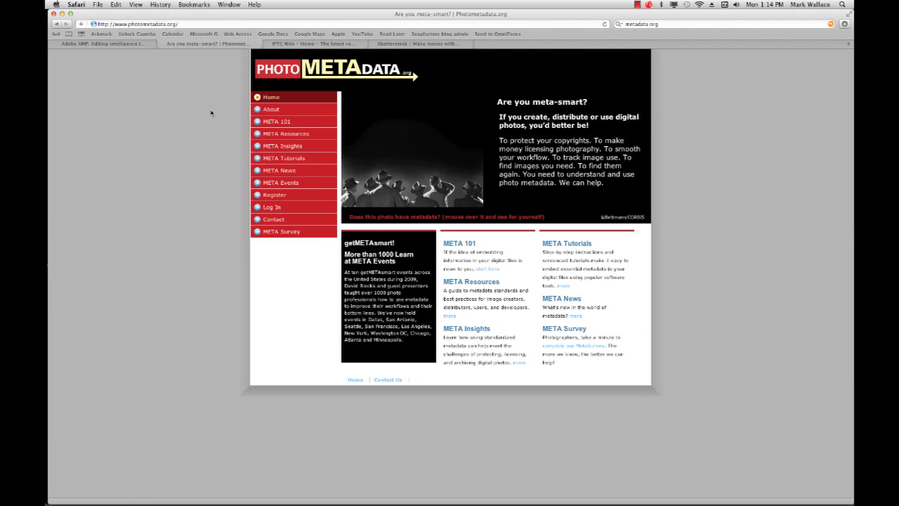
Step: Back in Lightroom, switch the Metadata panel to the IPTC Extension set
key(super+Tab)
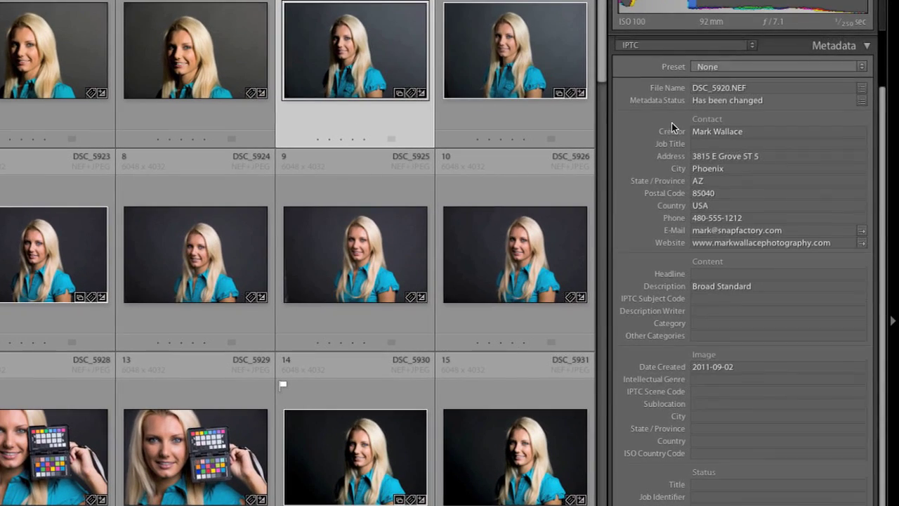
scroll(702, 91, up, 1)
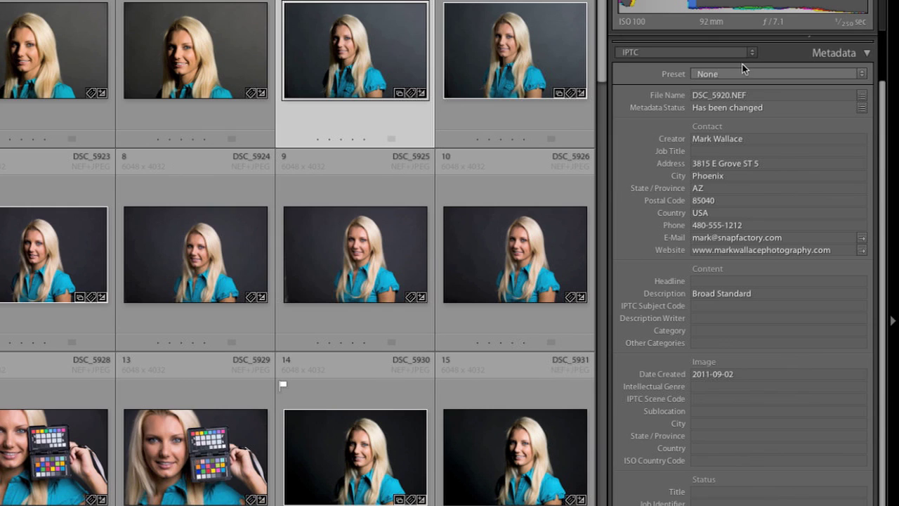
click(752, 53)
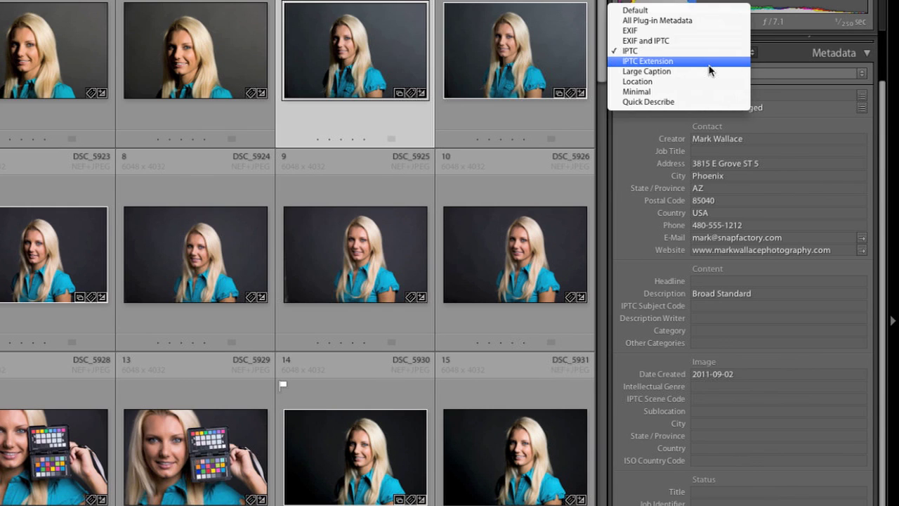
key(Escape)
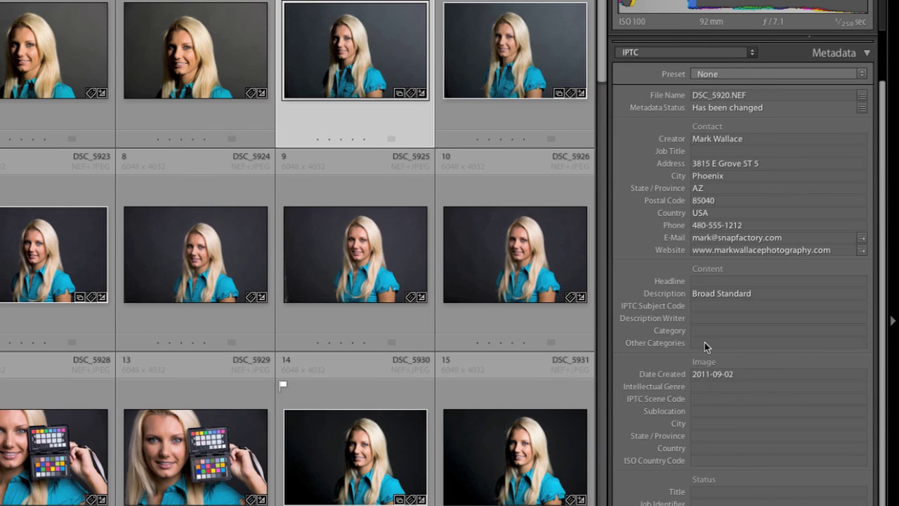
click(752, 52)
click(689, 85)
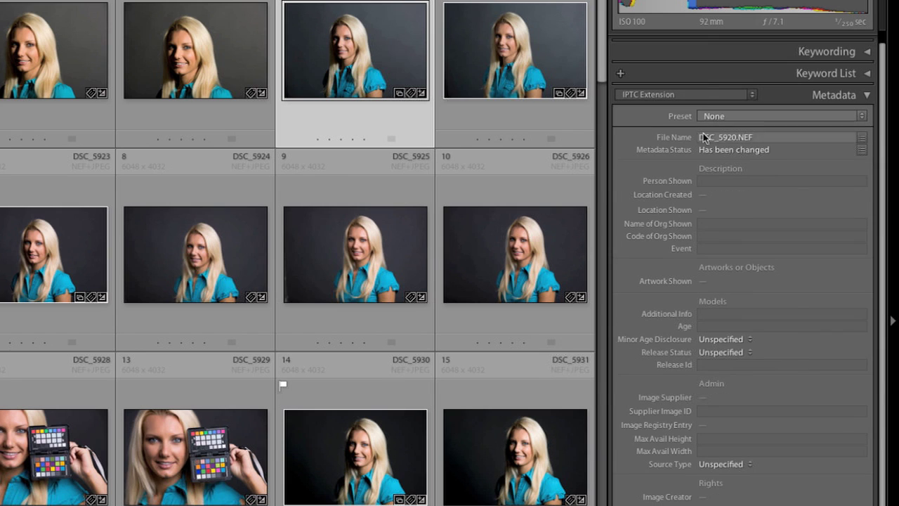
Step: Cycle the metadata view through Large Caption, Location and Quick Describe, ending on Default
click(741, 88)
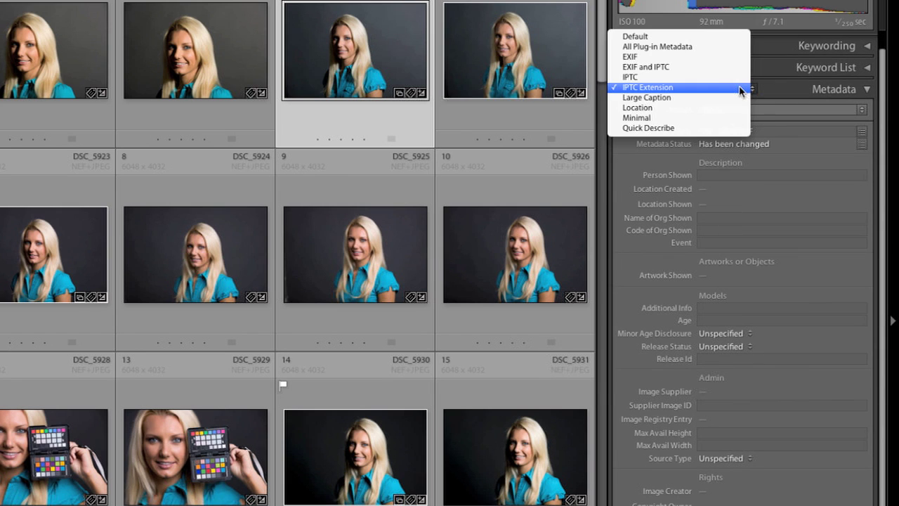
click(703, 100)
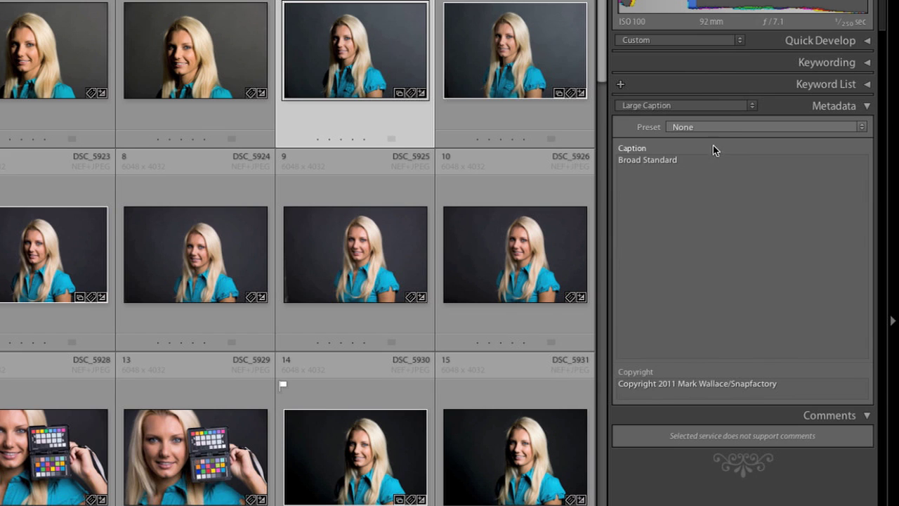
click(724, 108)
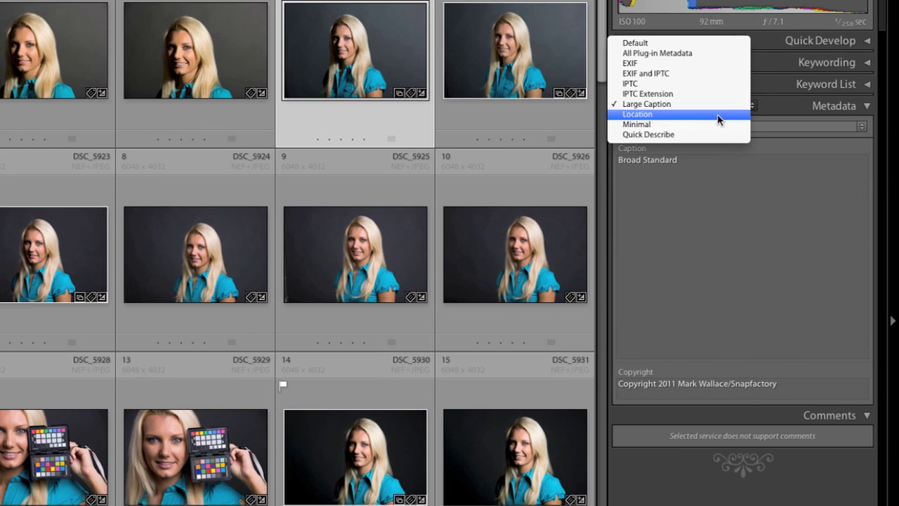
click(719, 115)
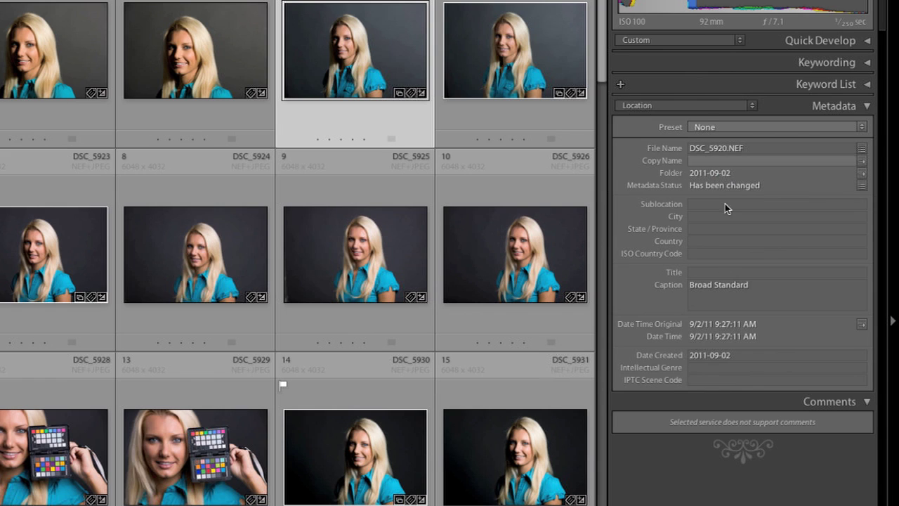
click(705, 109)
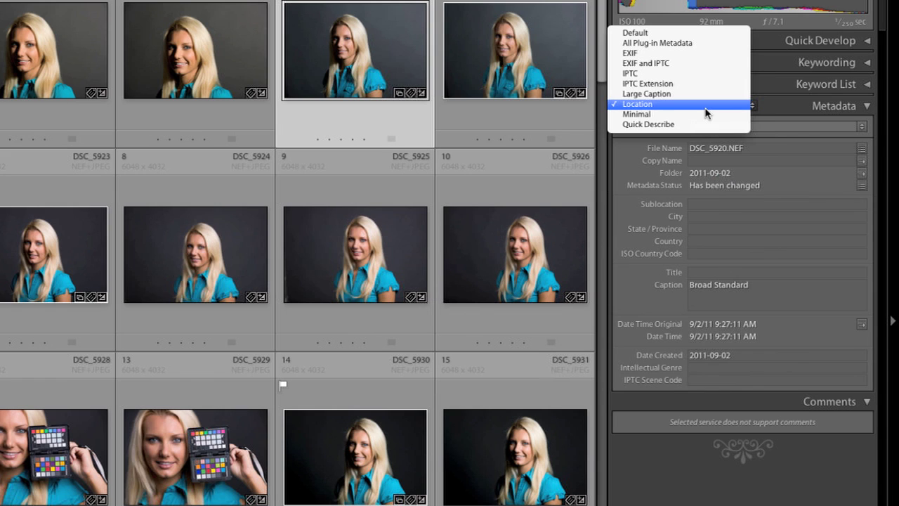
click(694, 124)
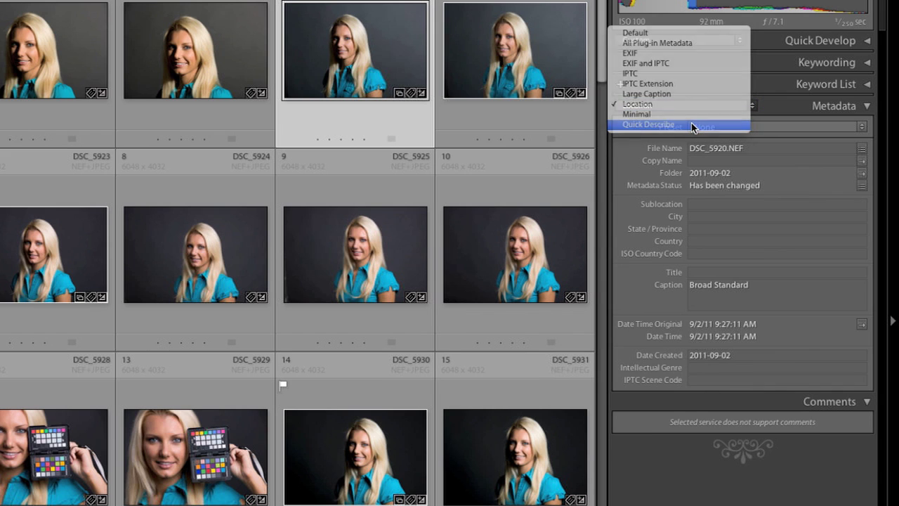
click(723, 107)
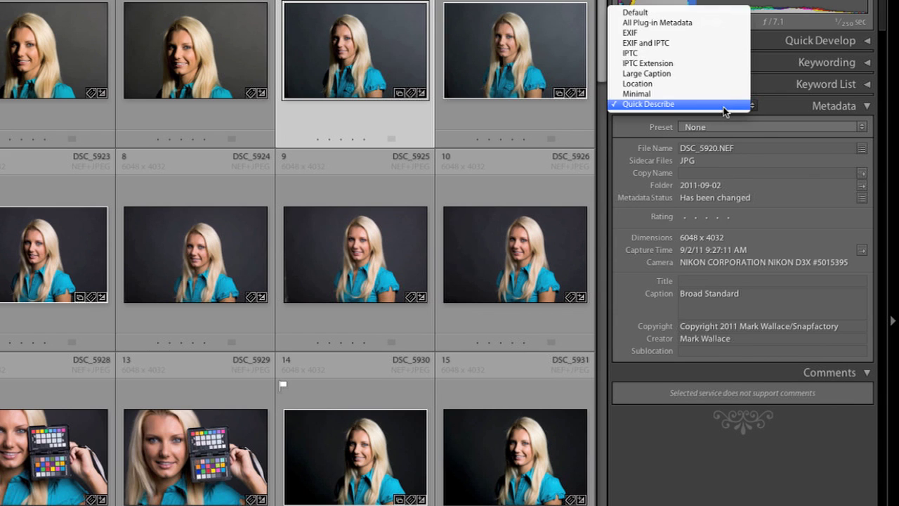
click(672, 16)
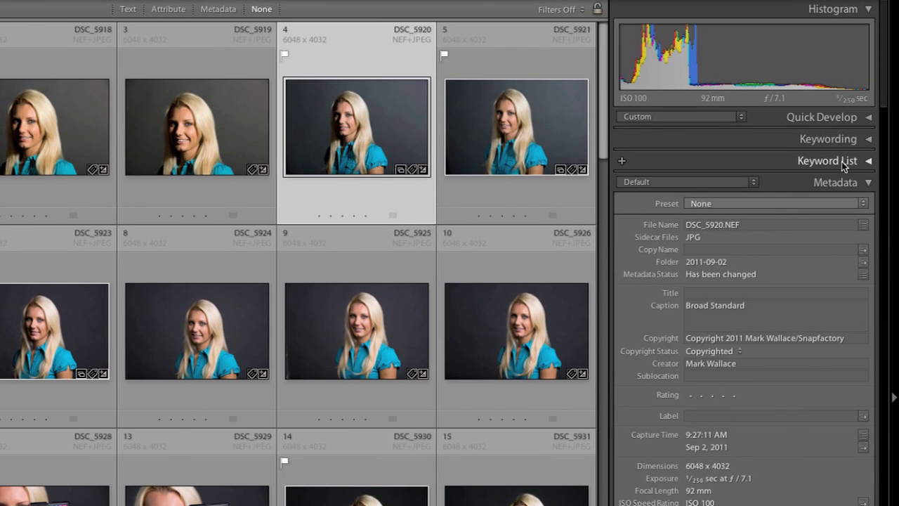
Step: Add the keywords blonde, smile, female, blue, gray, lighting and pretty to DSC_5920's keyword tags
click(868, 139)
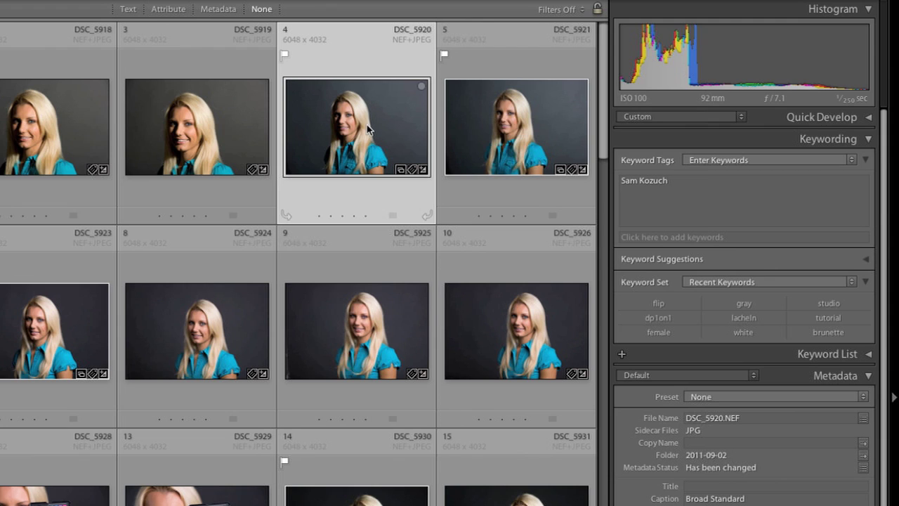
click(685, 195)
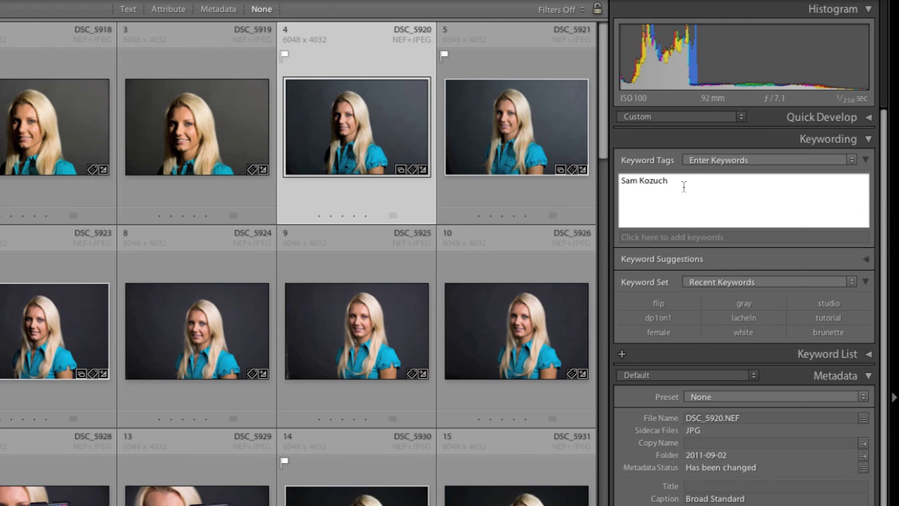
text(, blonde, smile, female, )
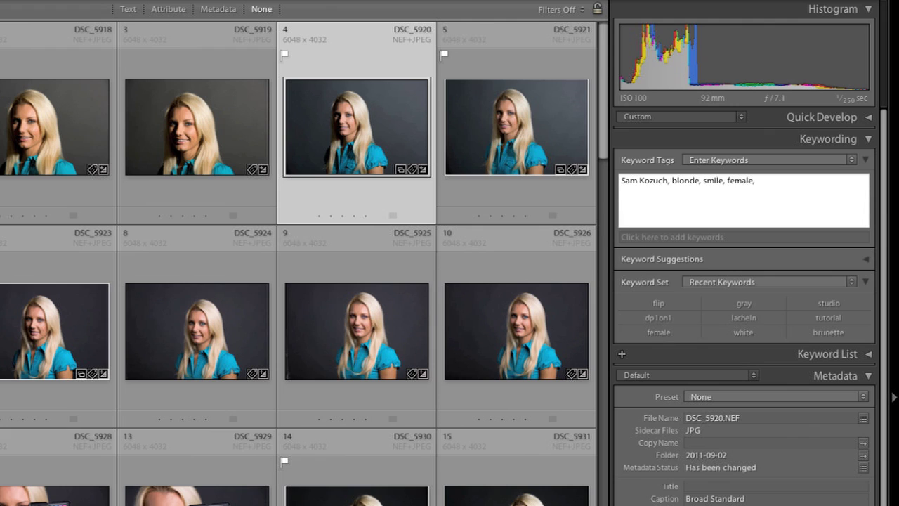
text(blue, gray)
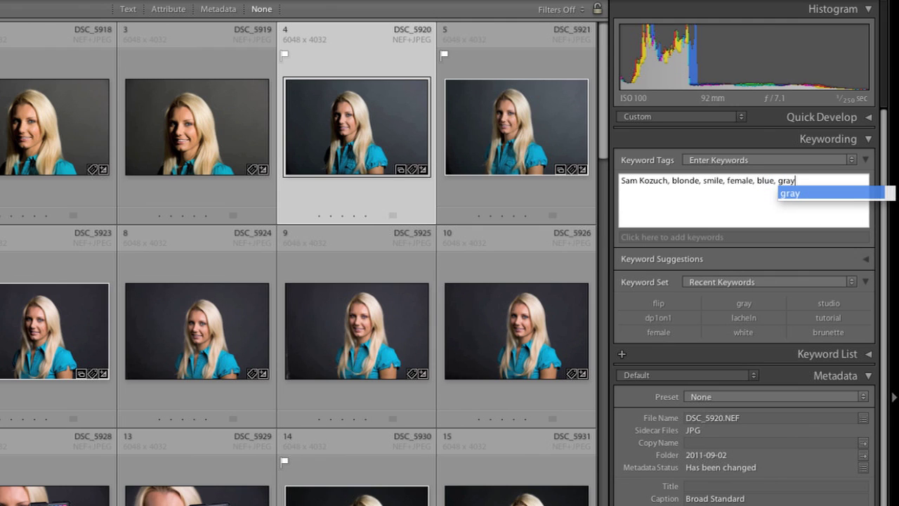
text(, lighting)
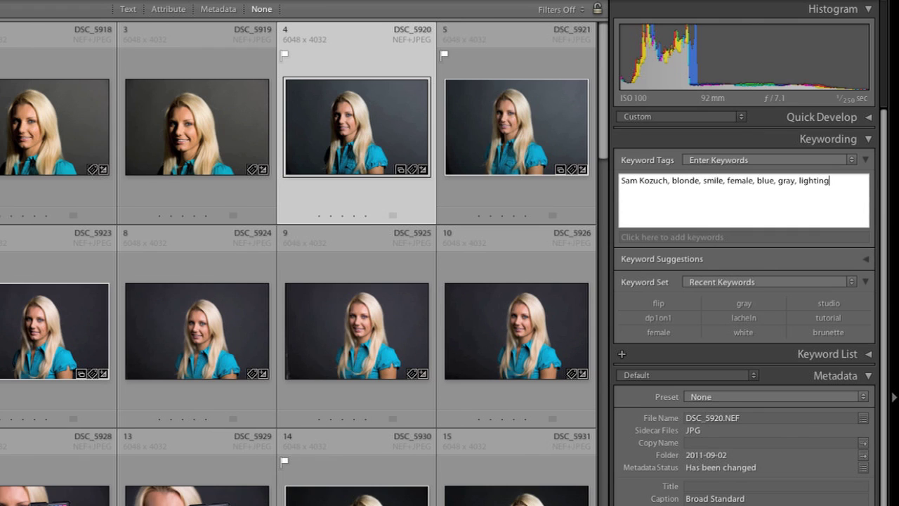
text(, pretty)
key(Tab)
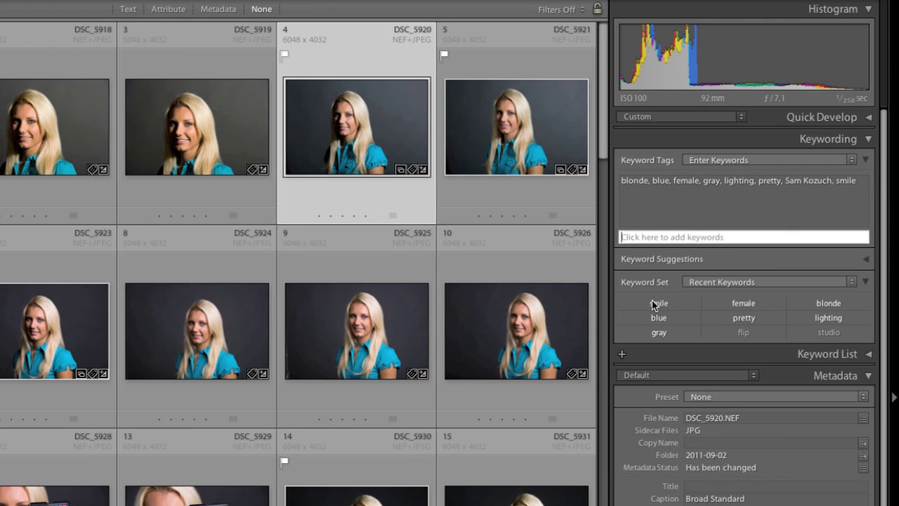
click(533, 153)
Step: Tag DSC_5921 with smile, female and blonde from the Recent Keywords set
click(522, 138)
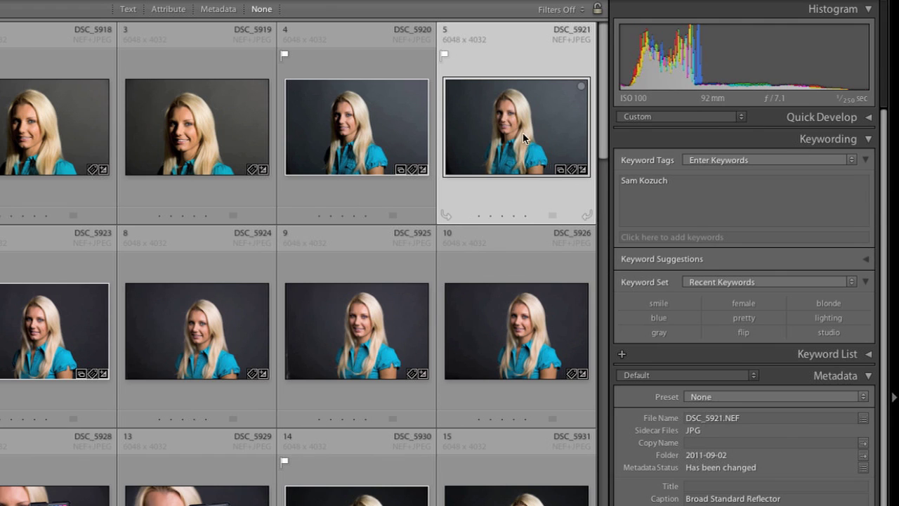
click(663, 304)
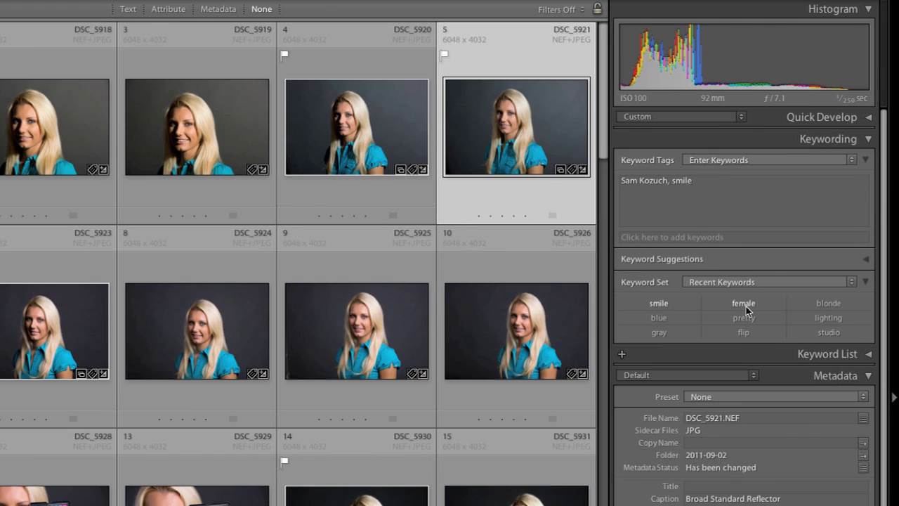
click(745, 304)
click(826, 304)
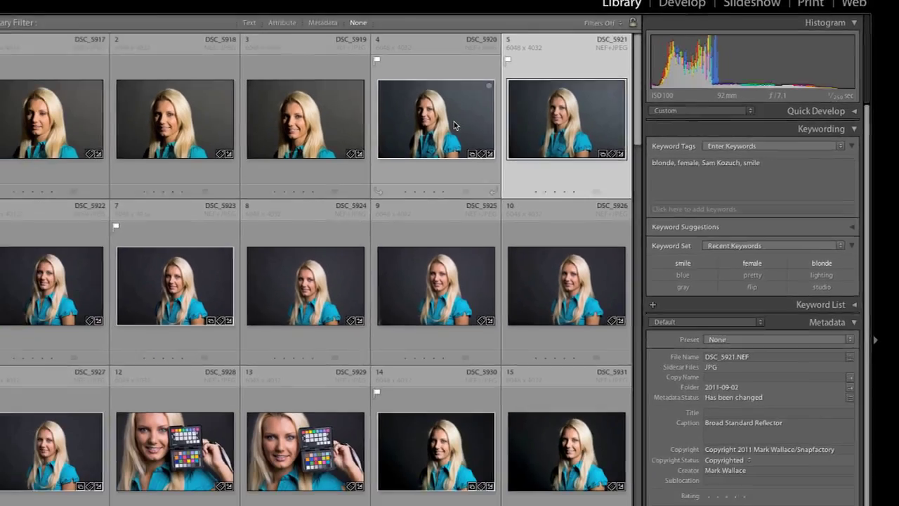
Step: Reselect DSC_5920, briefly adding DSC_5921 before keeping only DSC_5920 selected
click(455, 125)
mouse_move(746, 495)
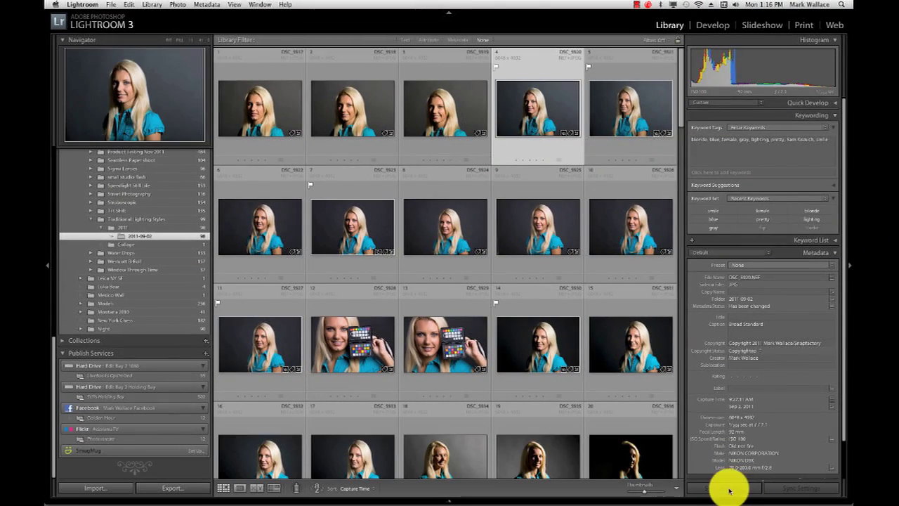
shift+click(621, 98)
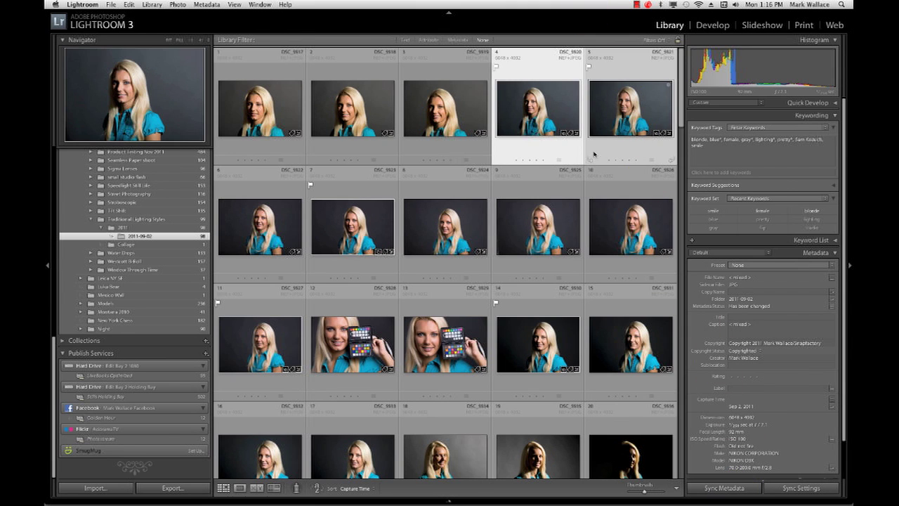
click(549, 146)
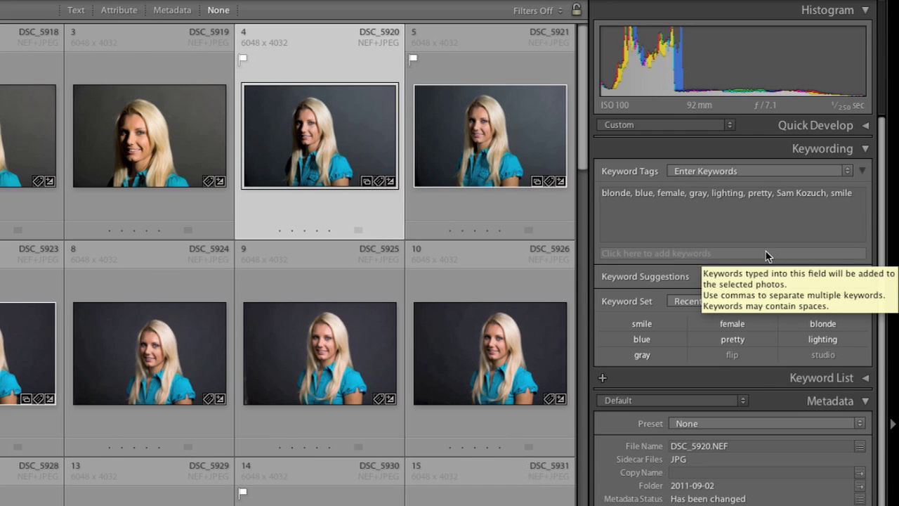
scroll(711, 449, down, 2)
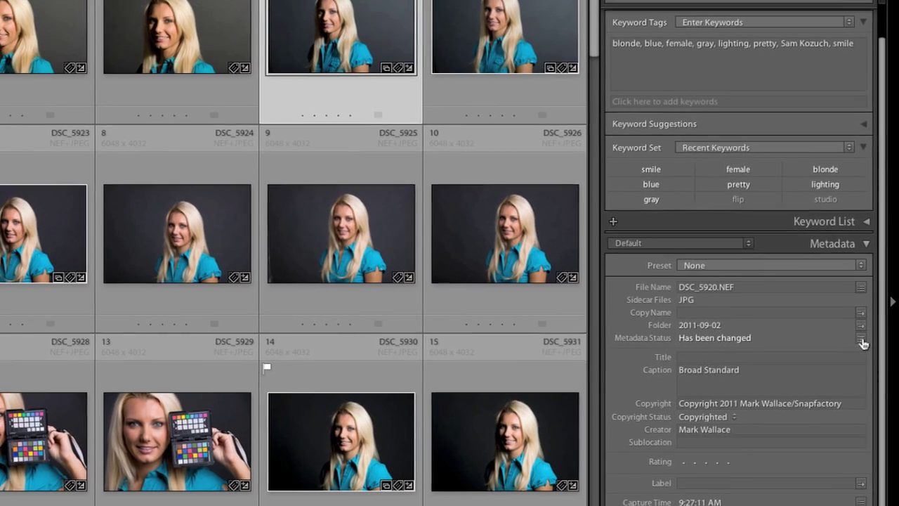
click(861, 341)
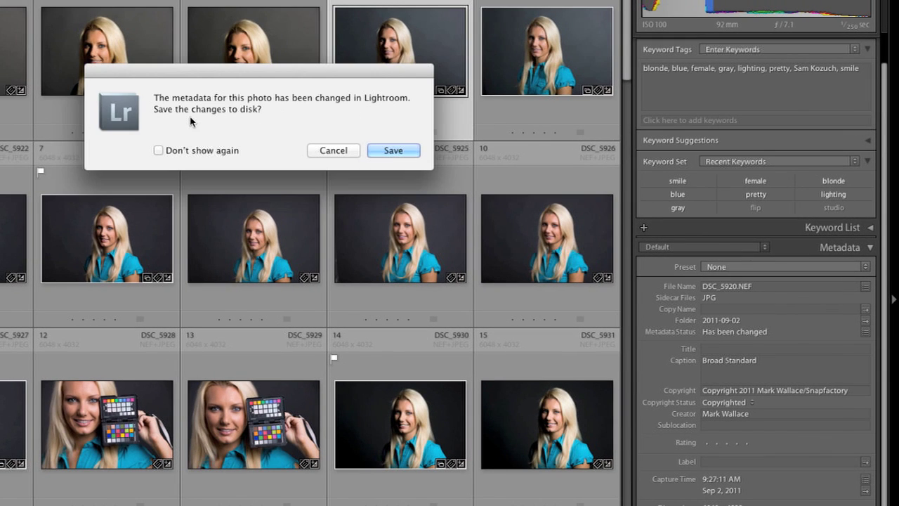
click(340, 150)
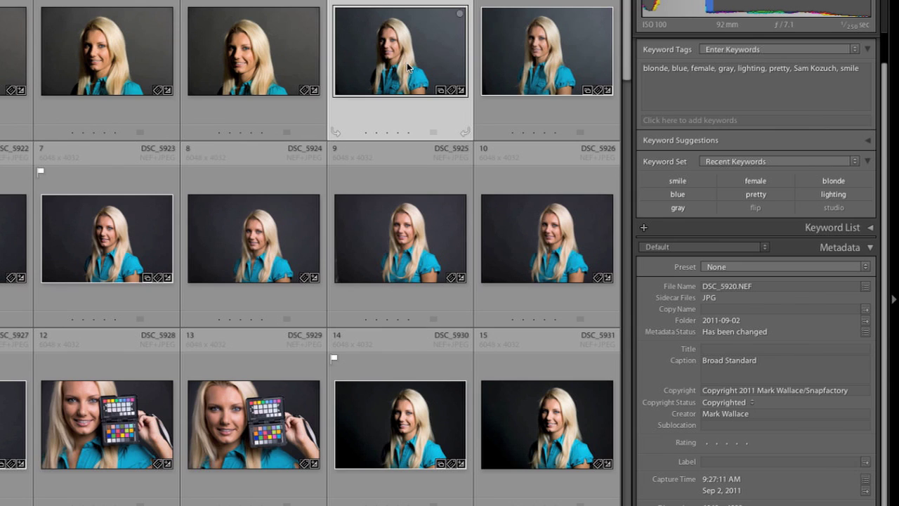
key(super+Tab)
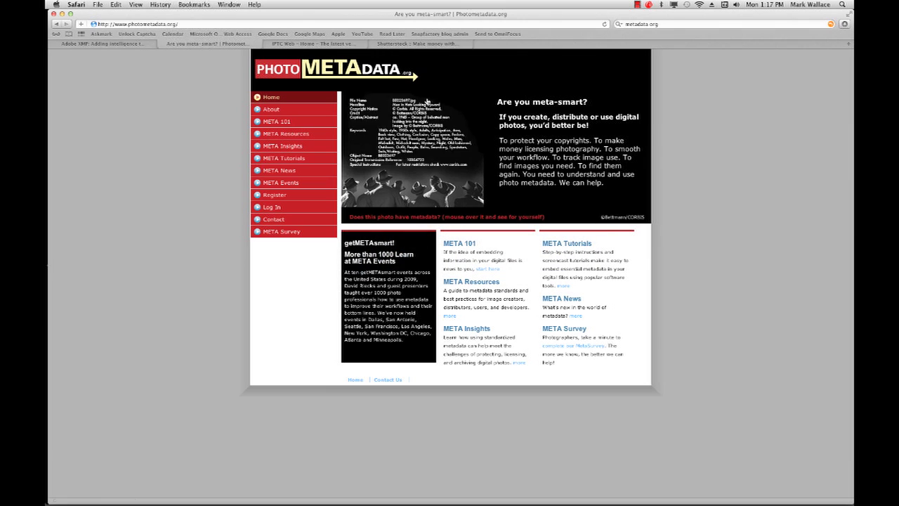
key(ctrl+shift+Tab)
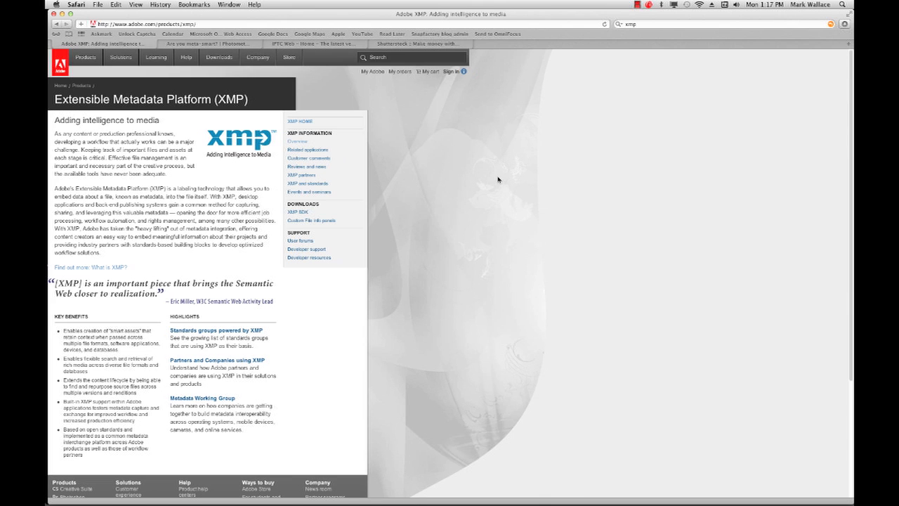
key(super+Tab)
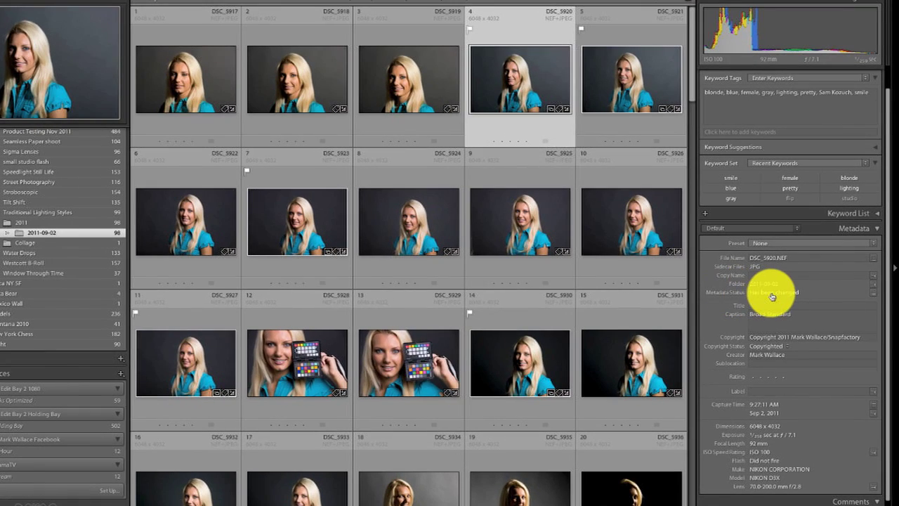
Step: Save DSC_5920's metadata to its xmp sidecar and reveal the photo in Finder
click(768, 293)
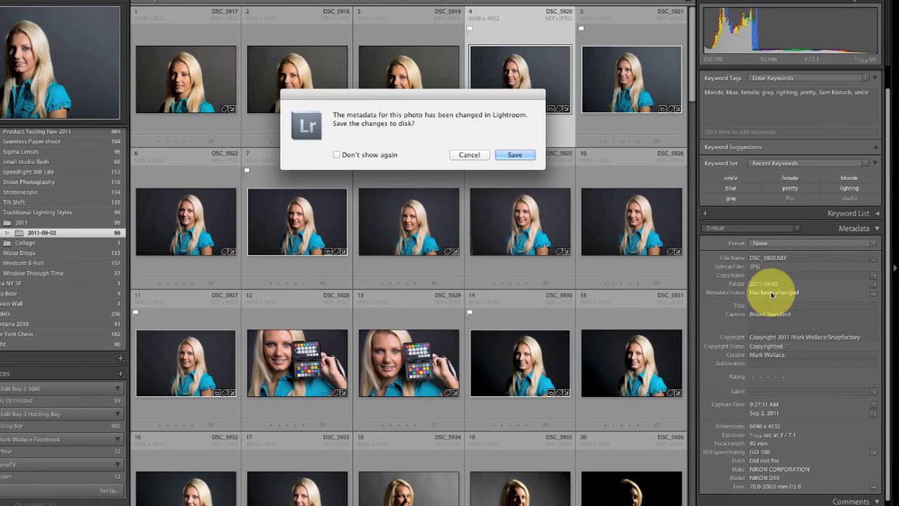
click(518, 155)
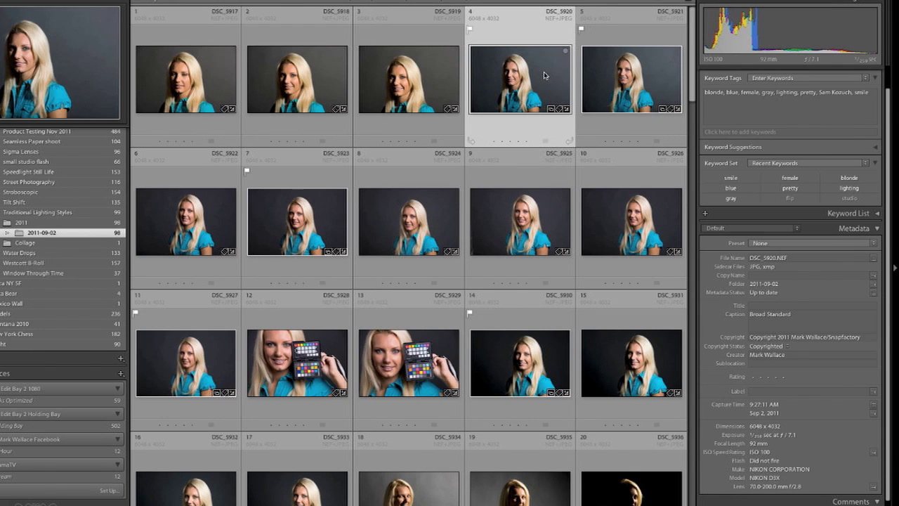
right_click(506, 76)
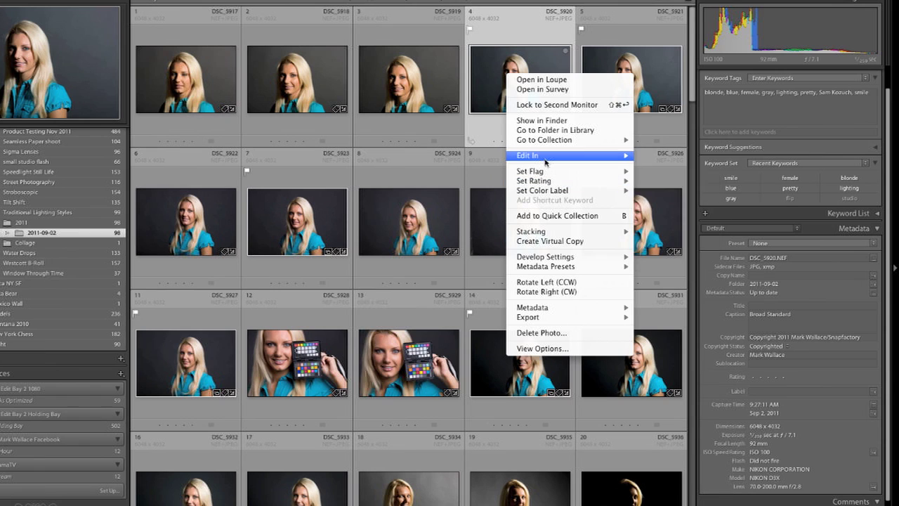
click(545, 122)
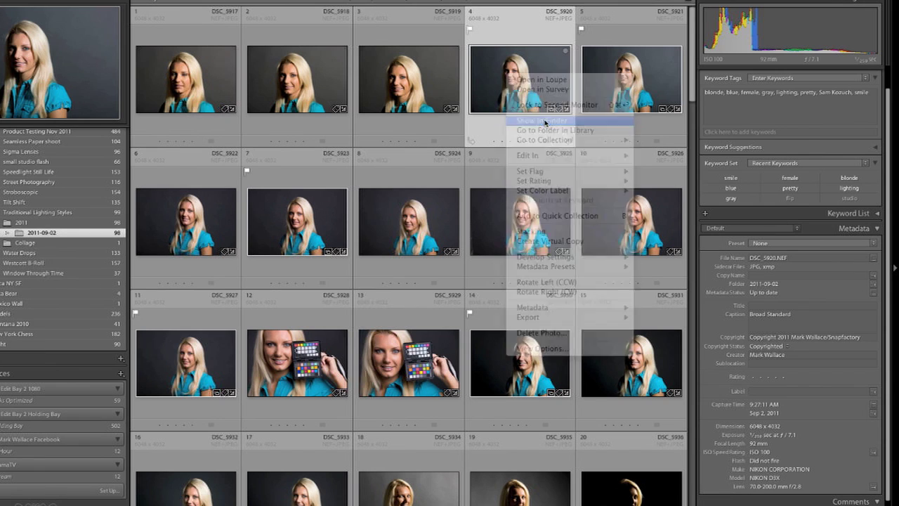
Step: Open DSC_5920.xmp with TextEdit, found by searching 'text' in Open With > Other
drag(463, 56, 425, 45)
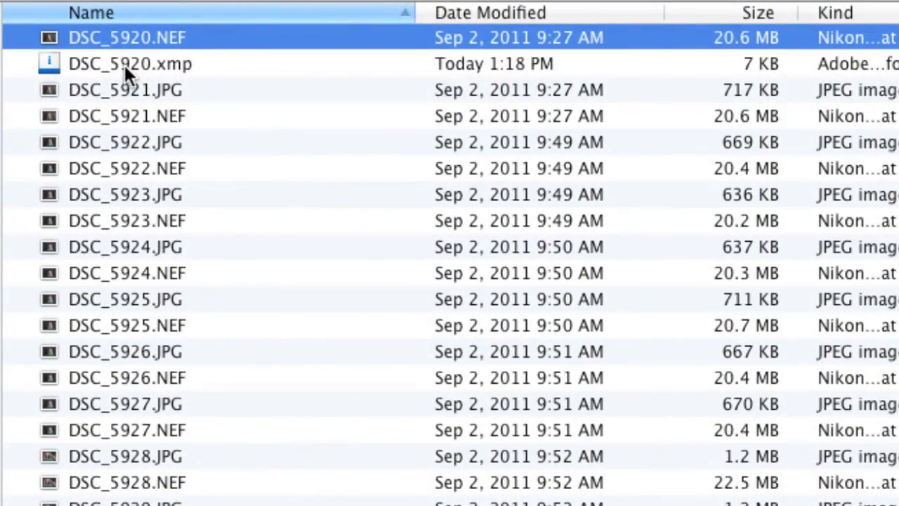
click(147, 65)
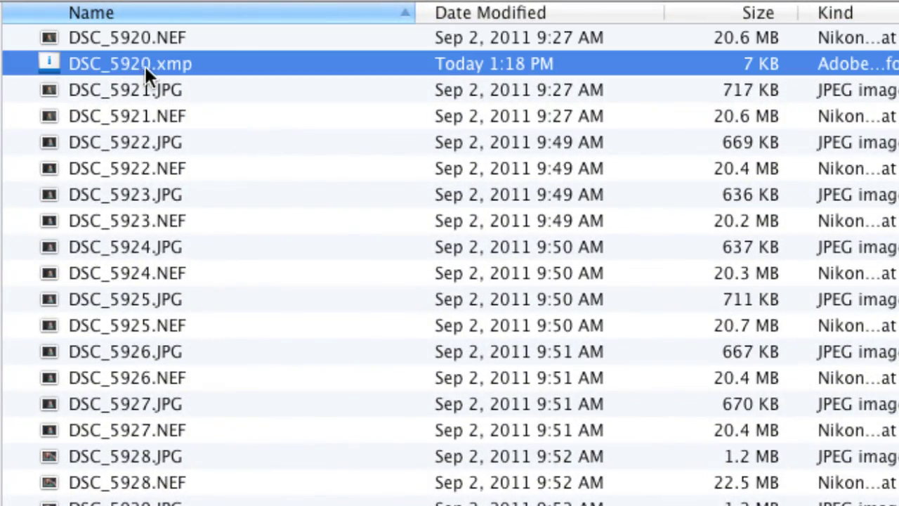
right_click(190, 67)
mouse_move(262, 105)
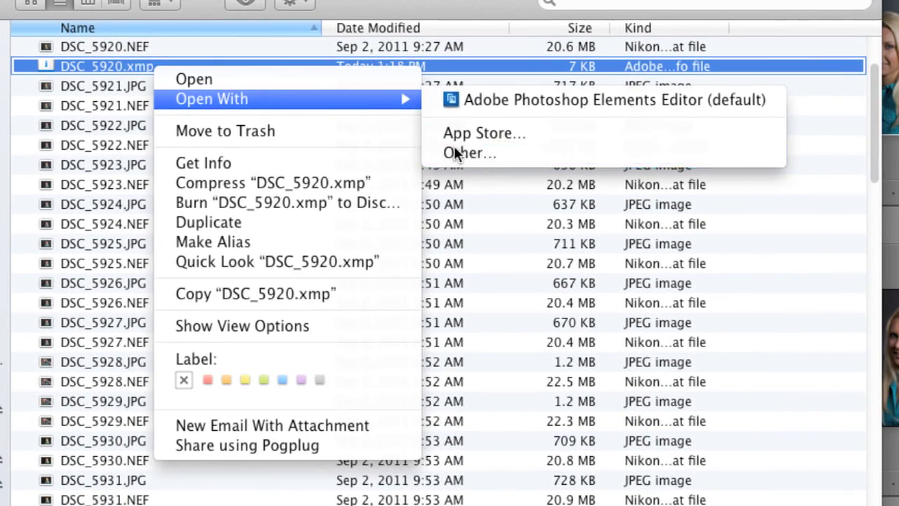
click(590, 176)
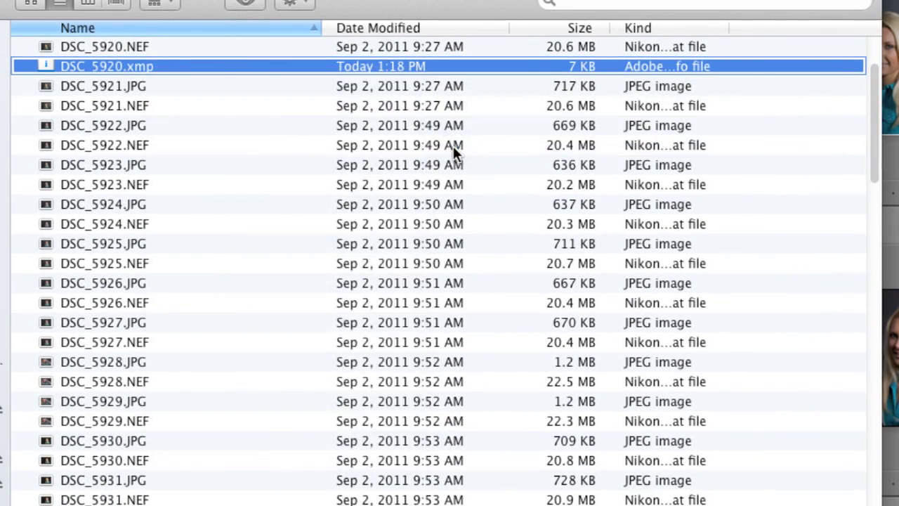
click(642, 79)
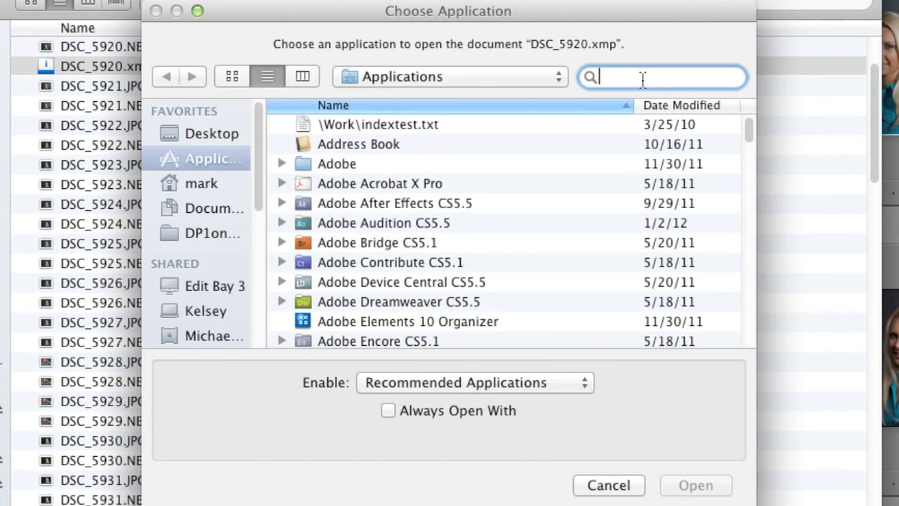
text(tex)
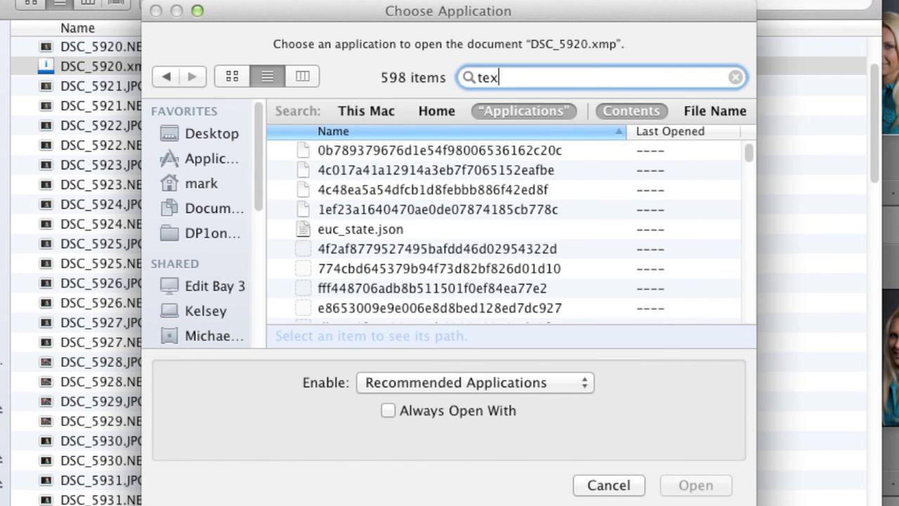
text(t)
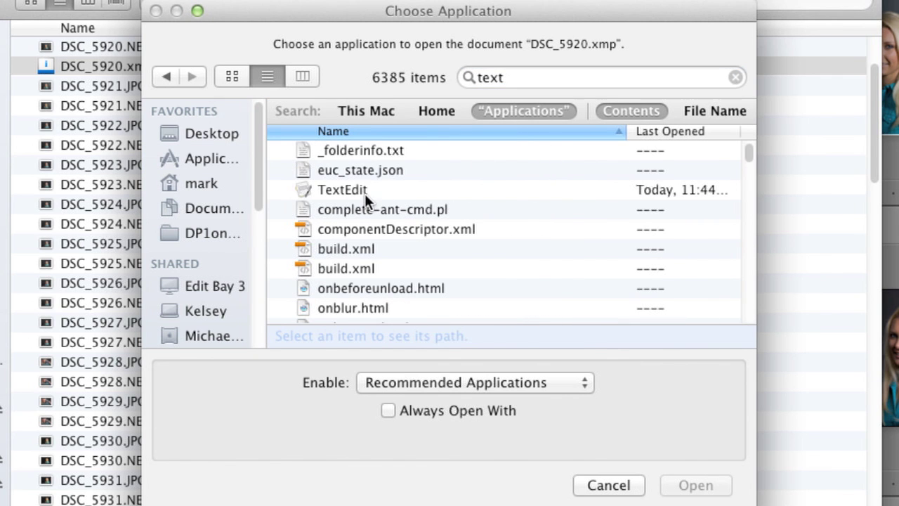
click(365, 193)
click(705, 483)
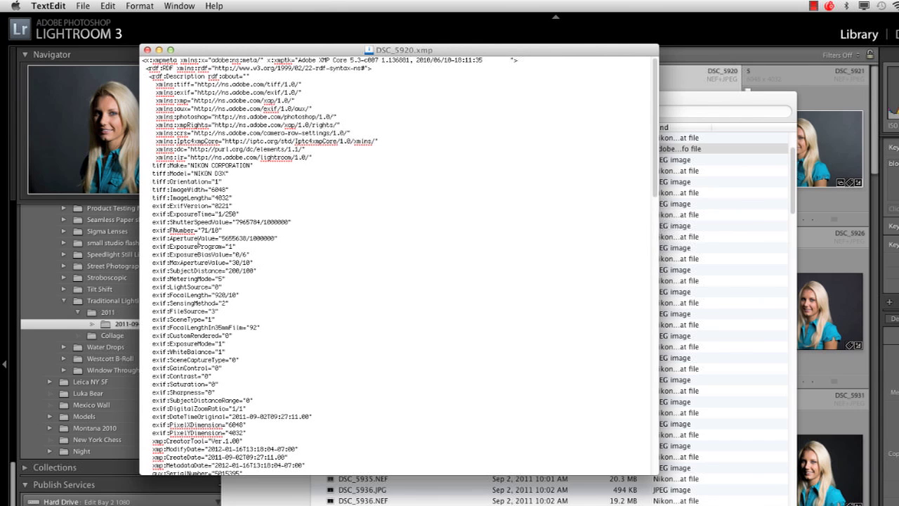
Step: Read the XMP text down to the creator, copyright and dc:subject keywords, then close it
scroll(204, 203, down, 5)
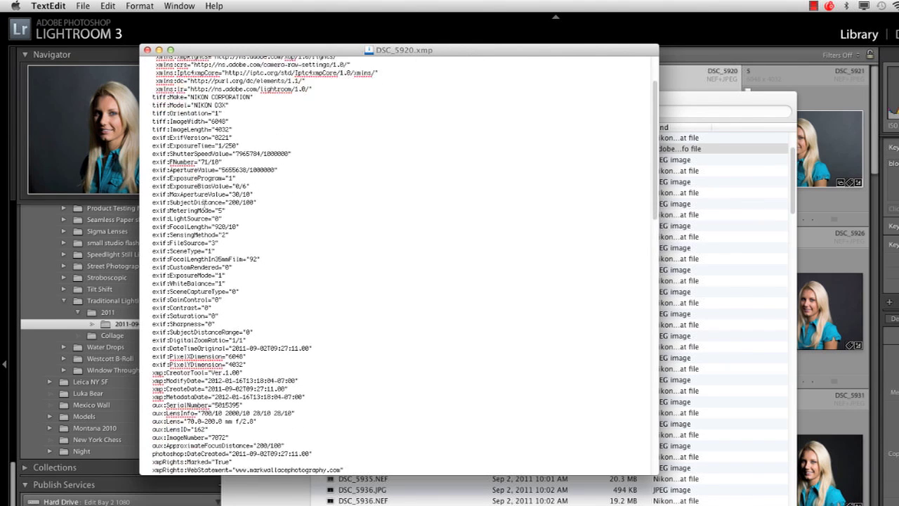
scroll(232, 311, down, 12)
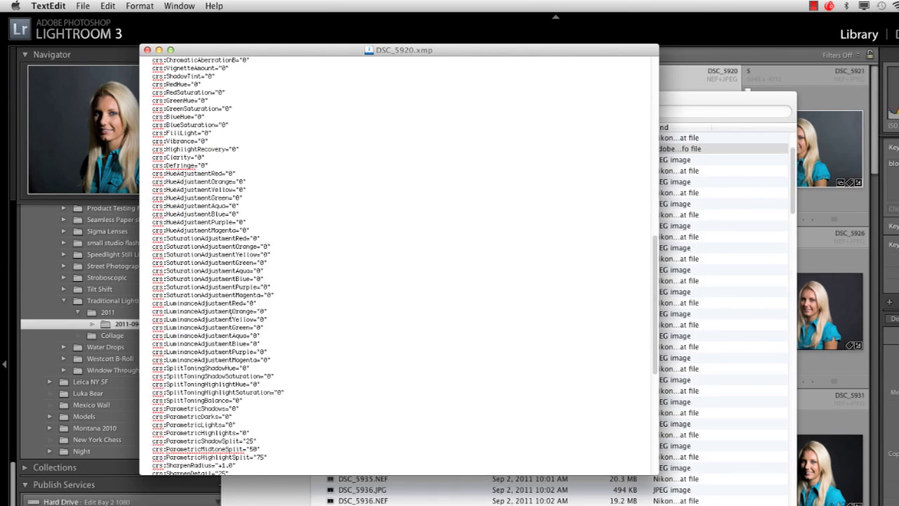
scroll(230, 311, down, 8)
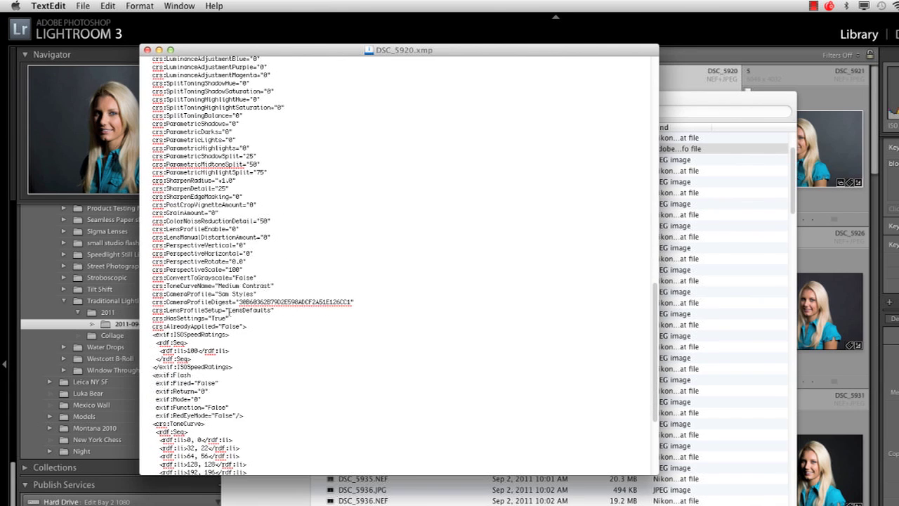
scroll(229, 311, down, 8)
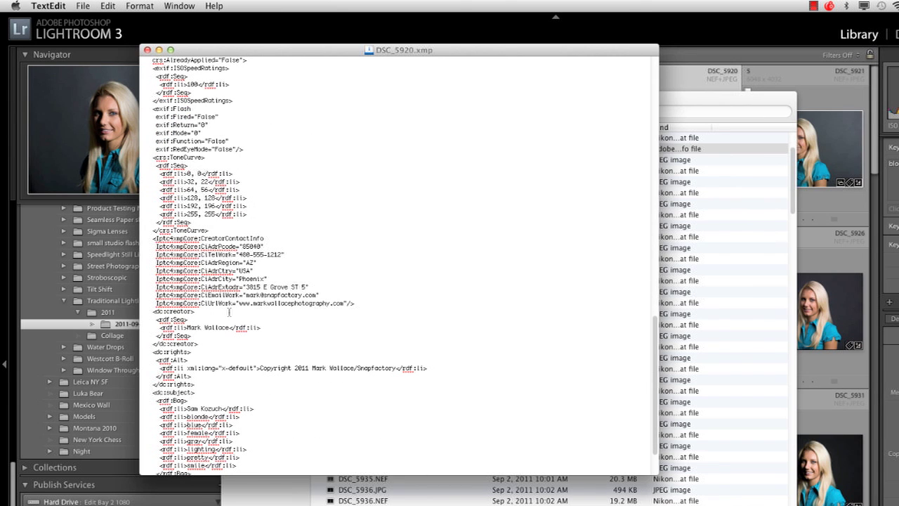
click(148, 50)
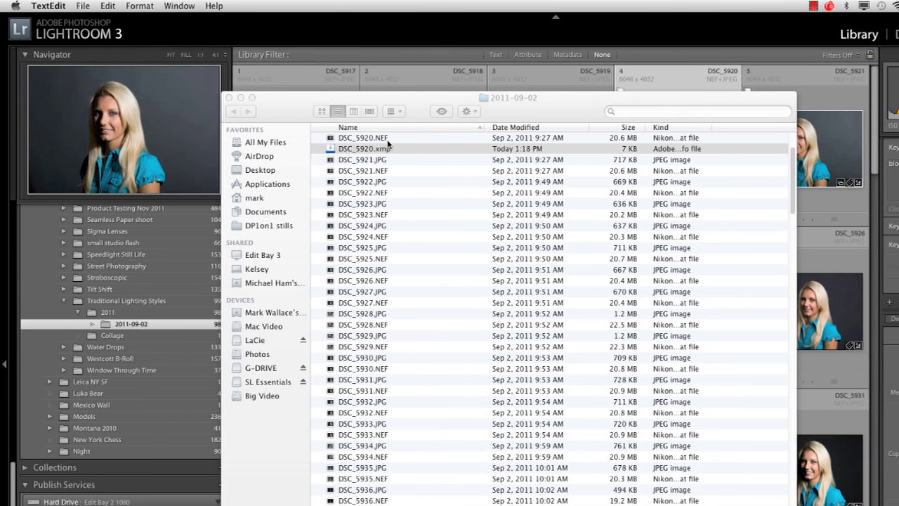
Step: Close the Finder window and run Save Metadata on the 2011-09-02 folder's 98 photos
click(303, 117)
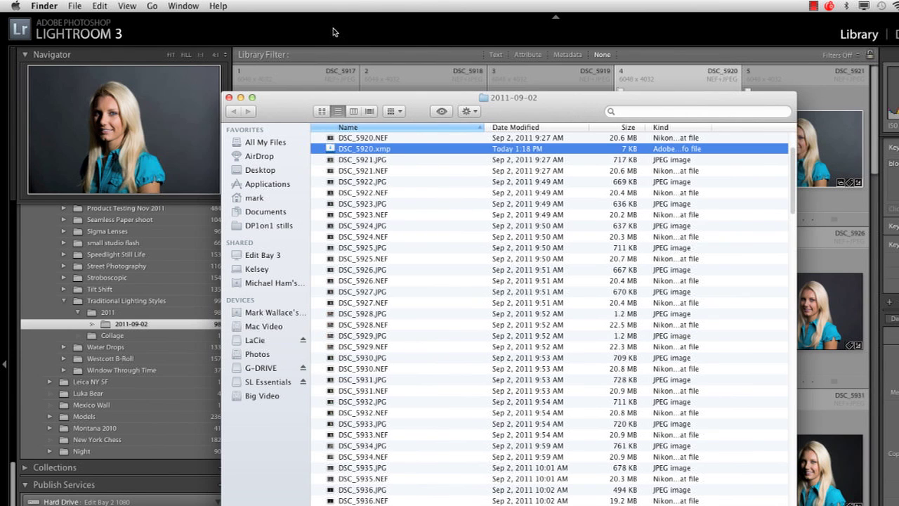
click(229, 99)
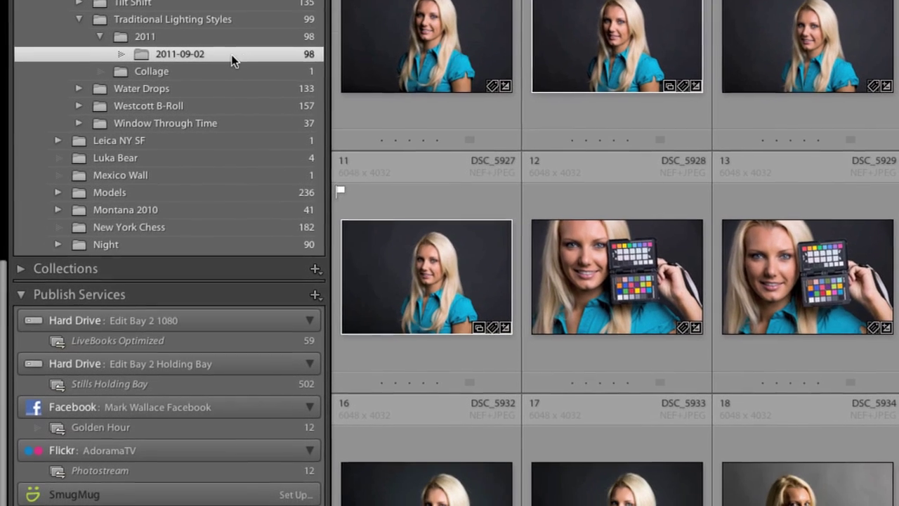
right_click(233, 61)
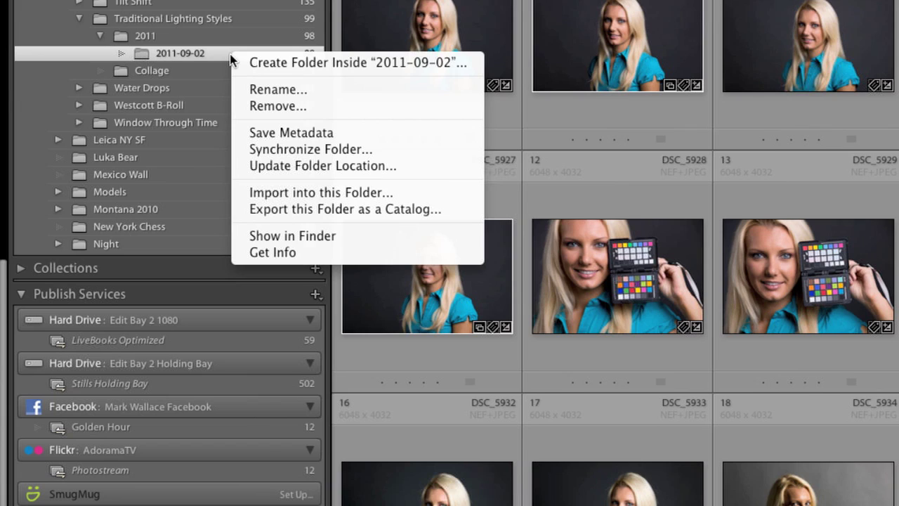
click(317, 133)
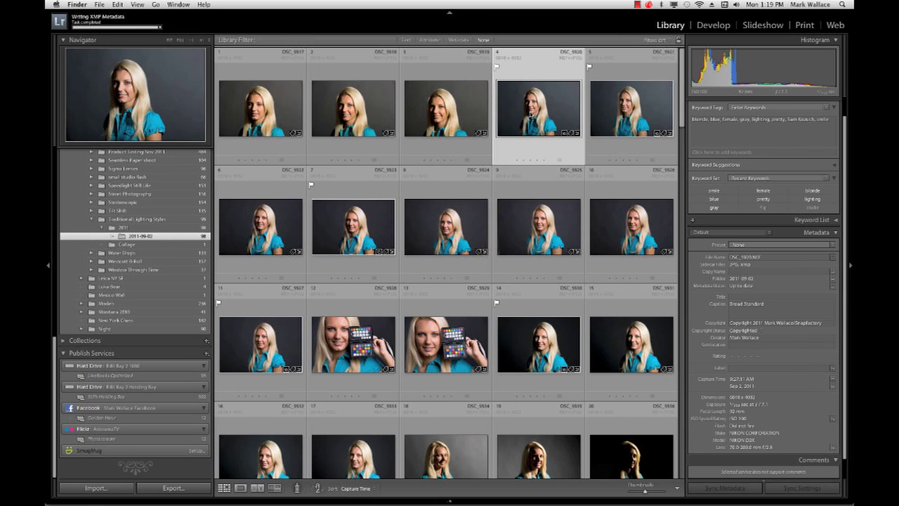
Step: In Catalog Settings' Metadata tab, toggle the Automatically write changes into XMP checkbox
click(208, 32)
click(88, 7)
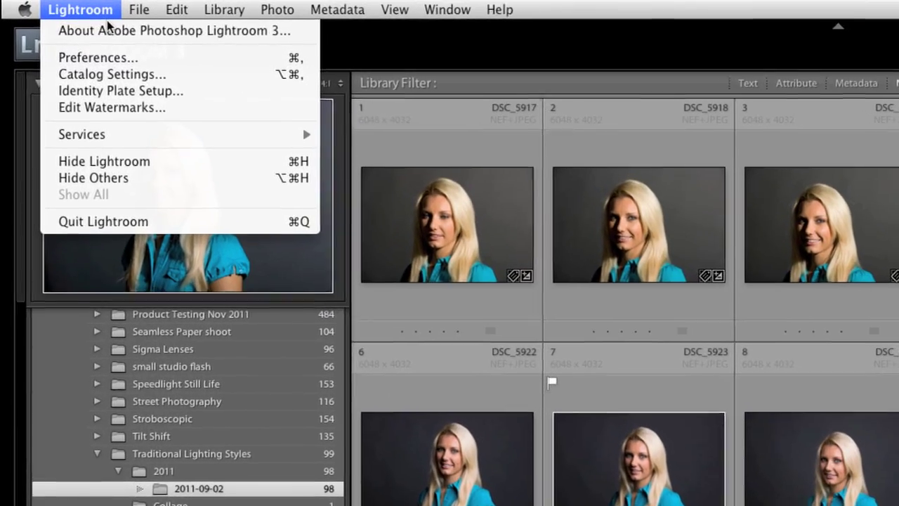
click(86, 49)
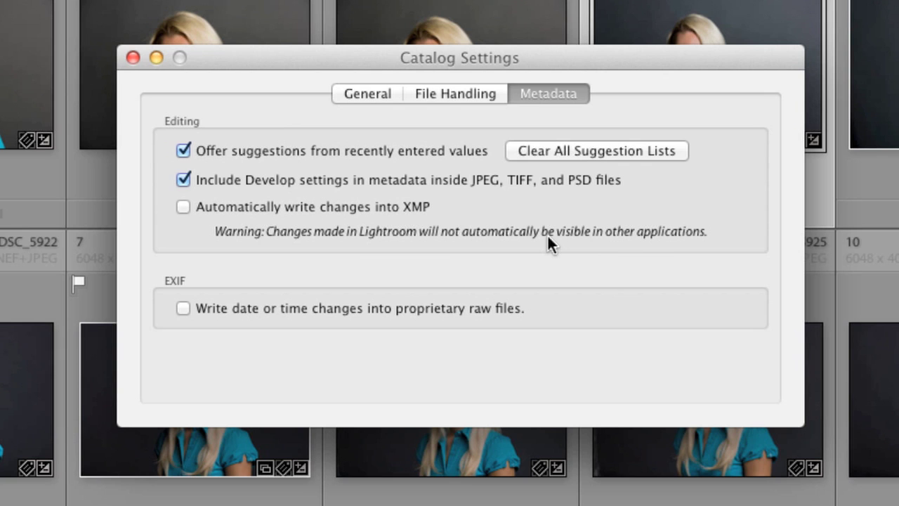
click(184, 207)
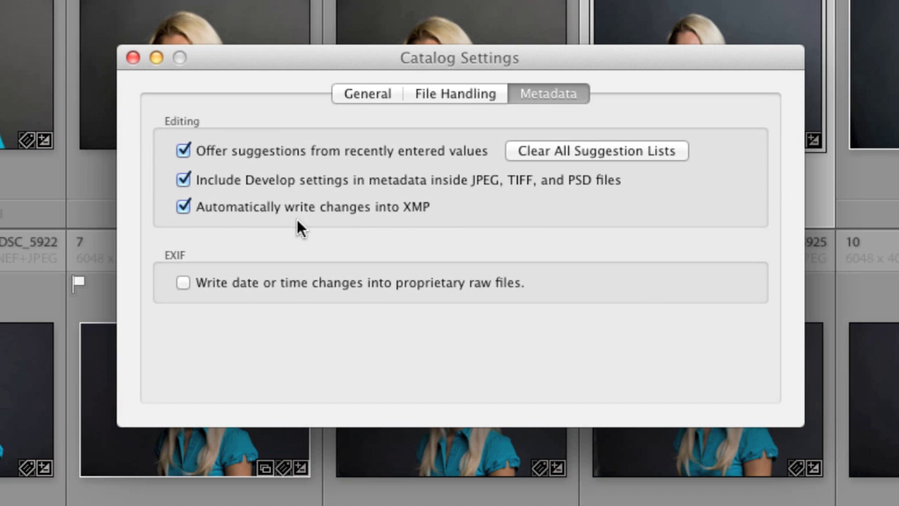
click(183, 206)
Step: Reveal DSC_5920 in Finder to check its .xmp sidecar files, then close the Finder window
click(132, 57)
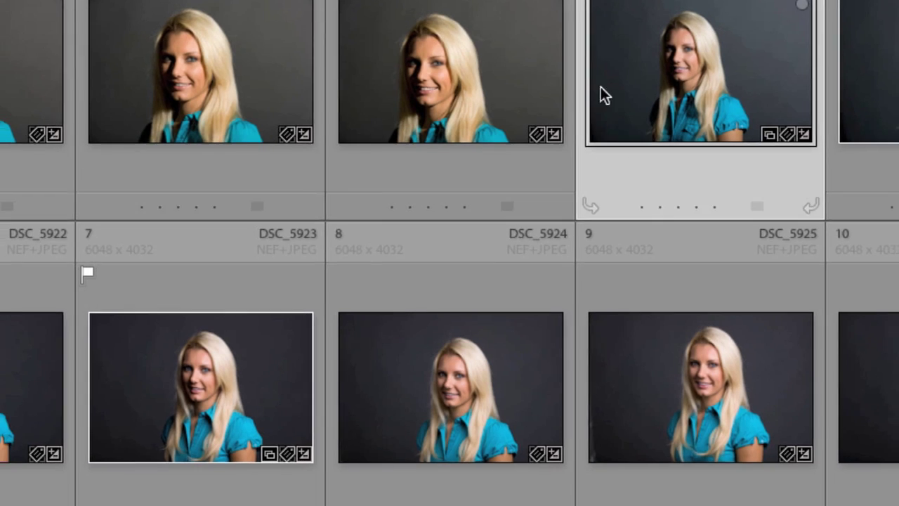
right_click(601, 91)
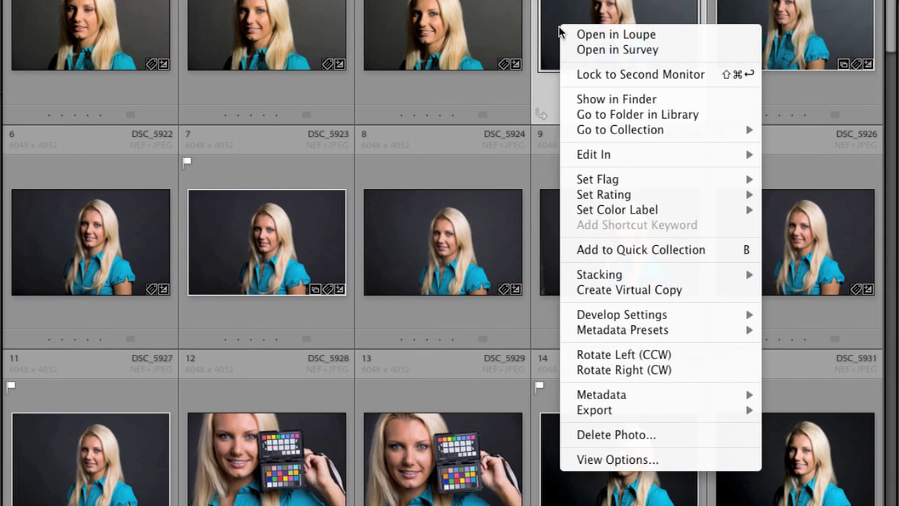
click(608, 98)
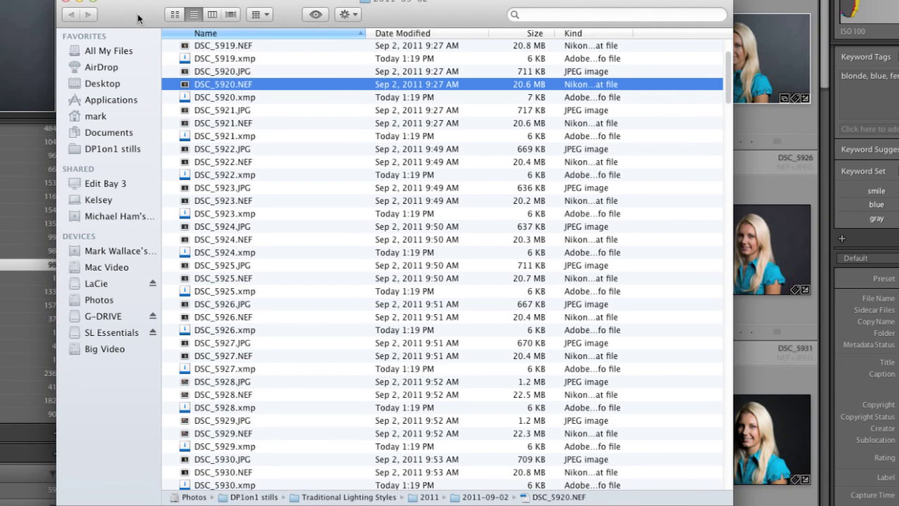
click(67, 4)
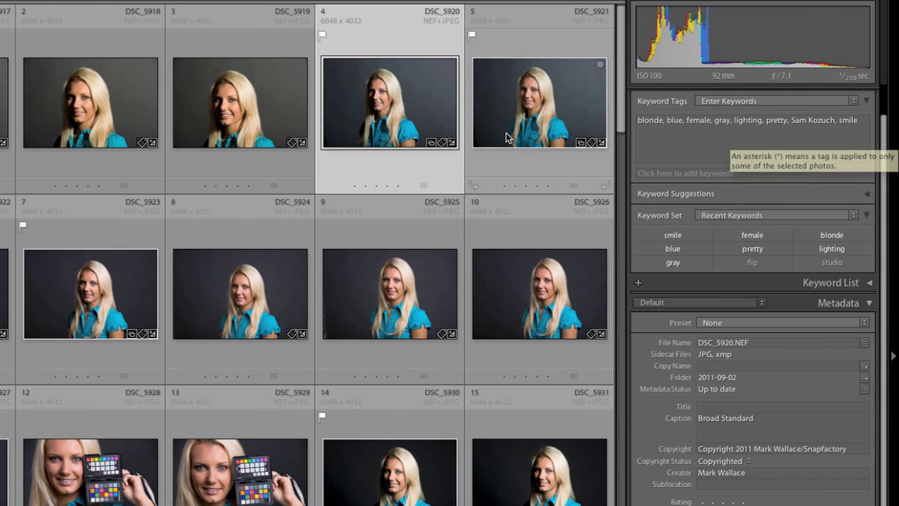
Step: Switch to Aperture and import the checked 2011-09-02 photos into a new project
key(super+Tab)
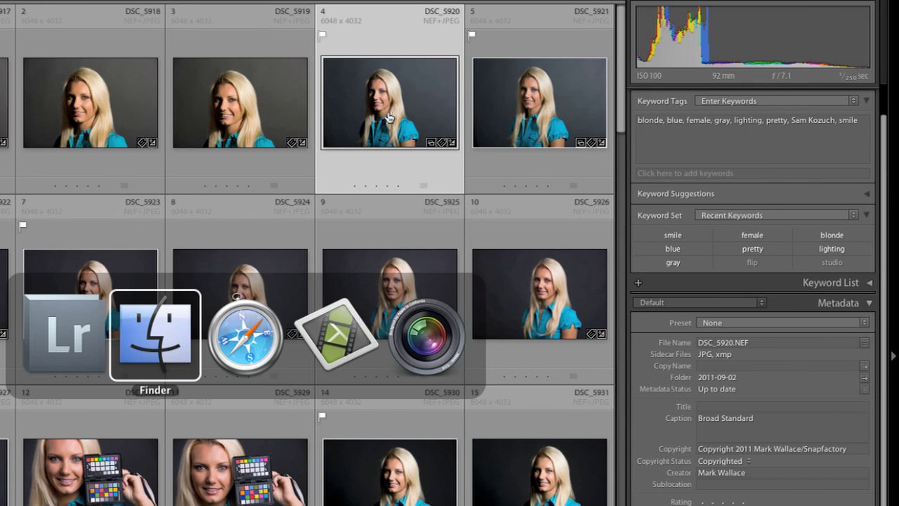
key(super+Tab)
key(super+Tab)
key(super+Tab)
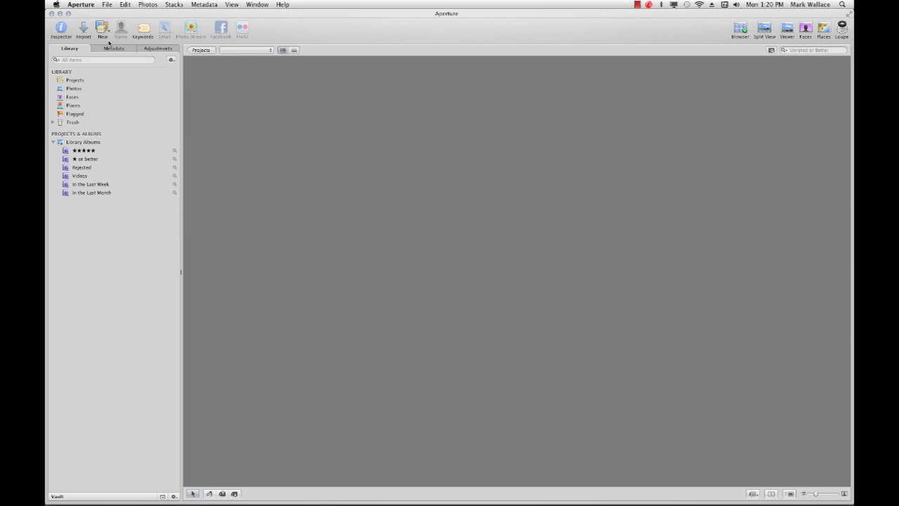
click(83, 28)
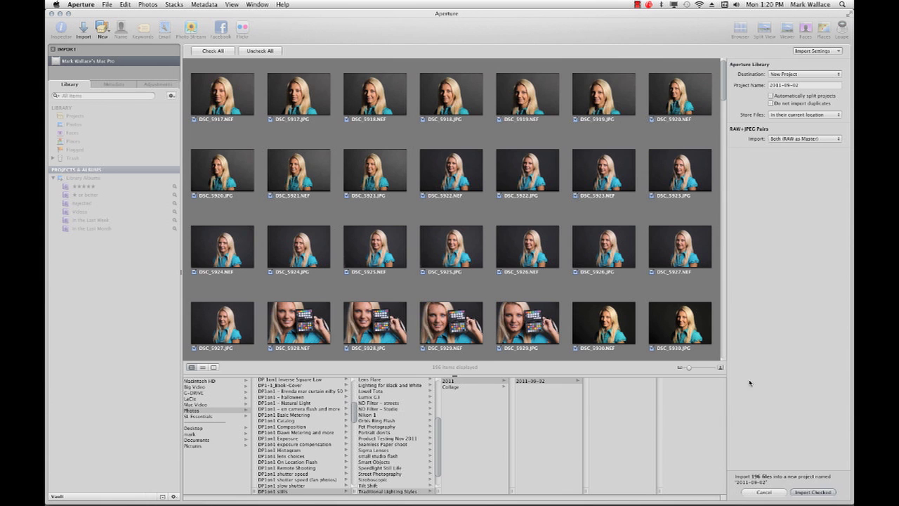
click(811, 493)
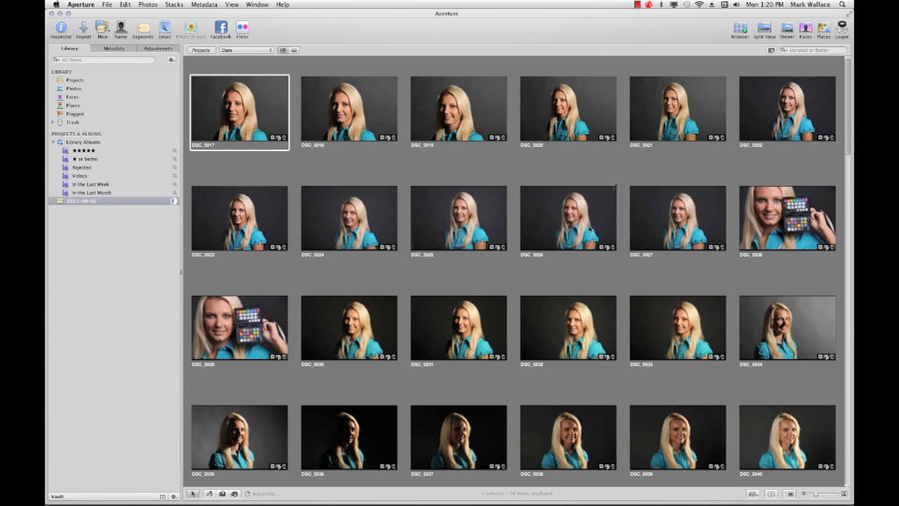
Step: Browse the imported thumbnails and select photo DSC_5920
scroll(590, 230, down, 5)
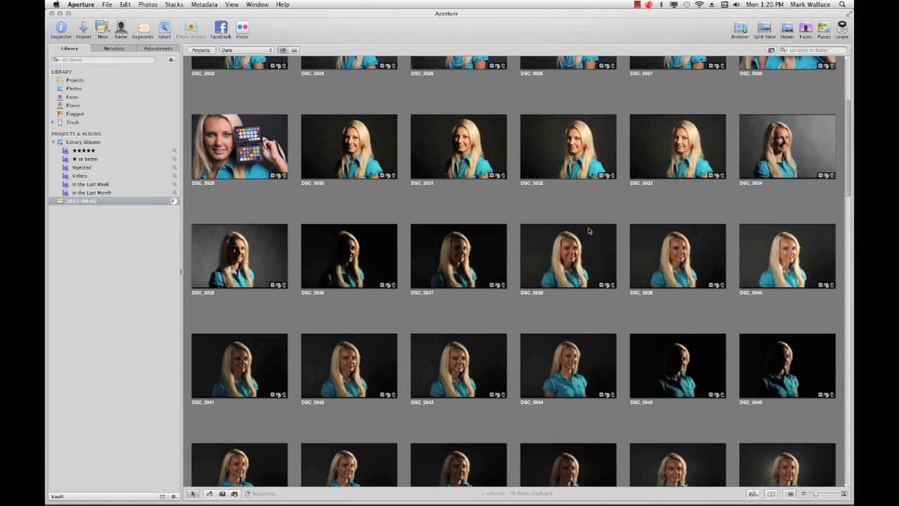
scroll(589, 230, down, 3)
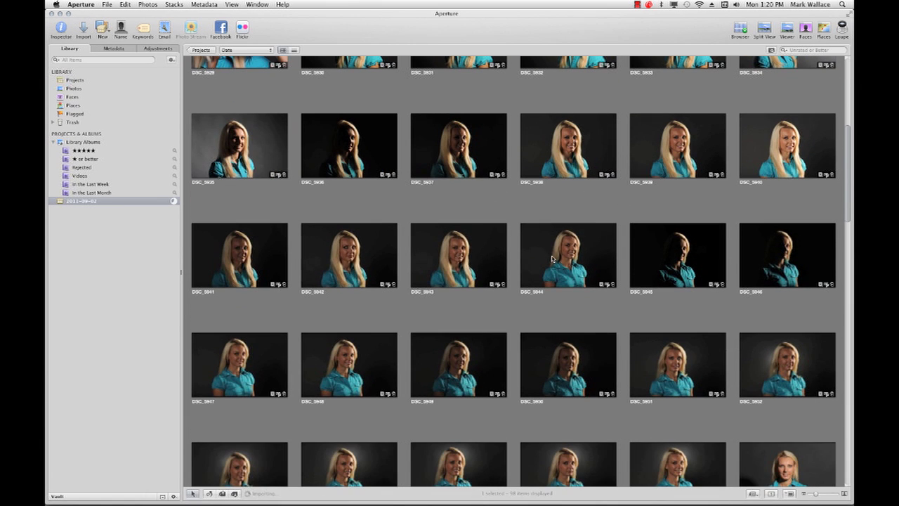
key(super+Tab)
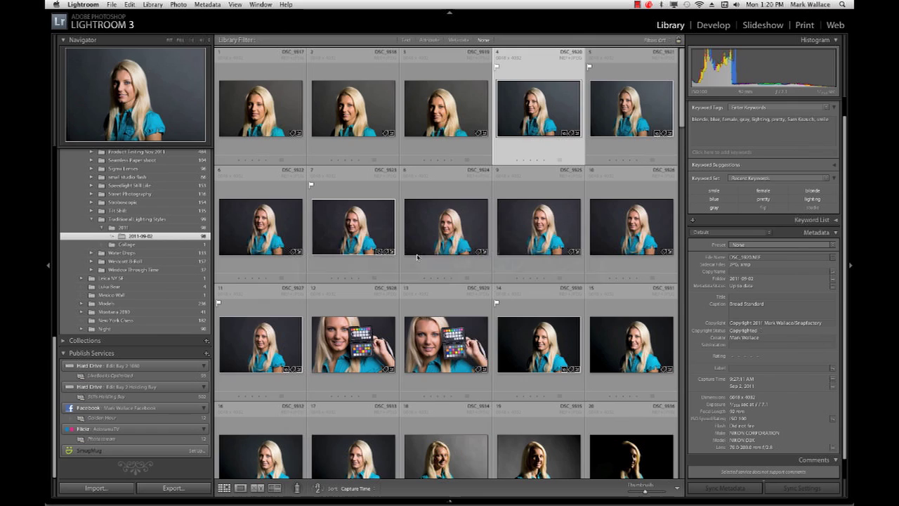
key(super+Tab)
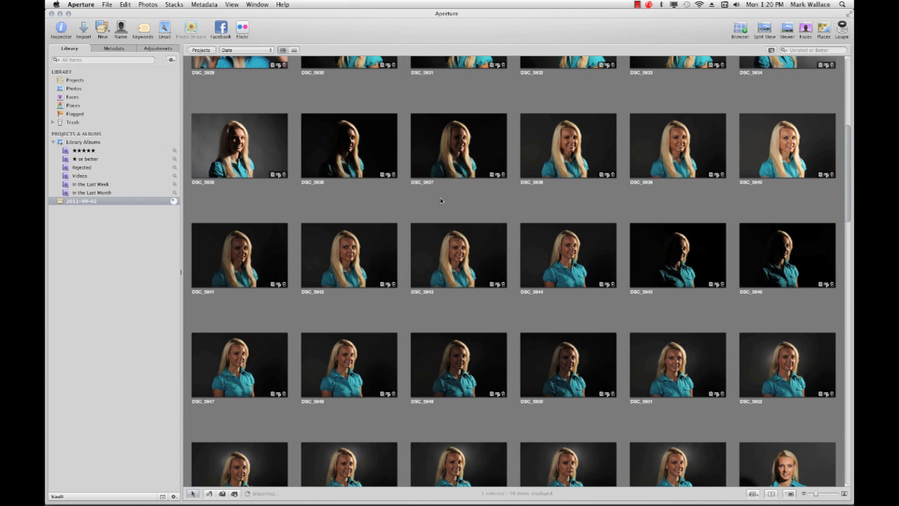
scroll(441, 201, up, 5)
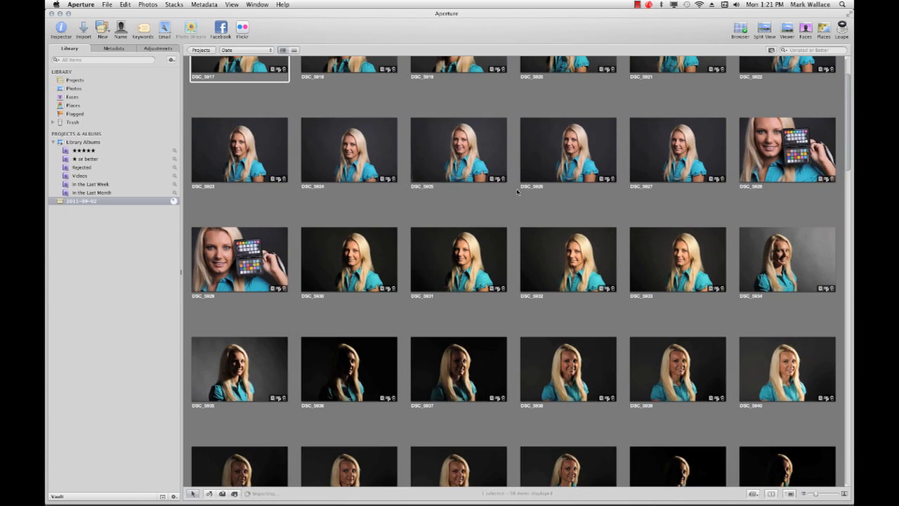
scroll(517, 191, up, 2)
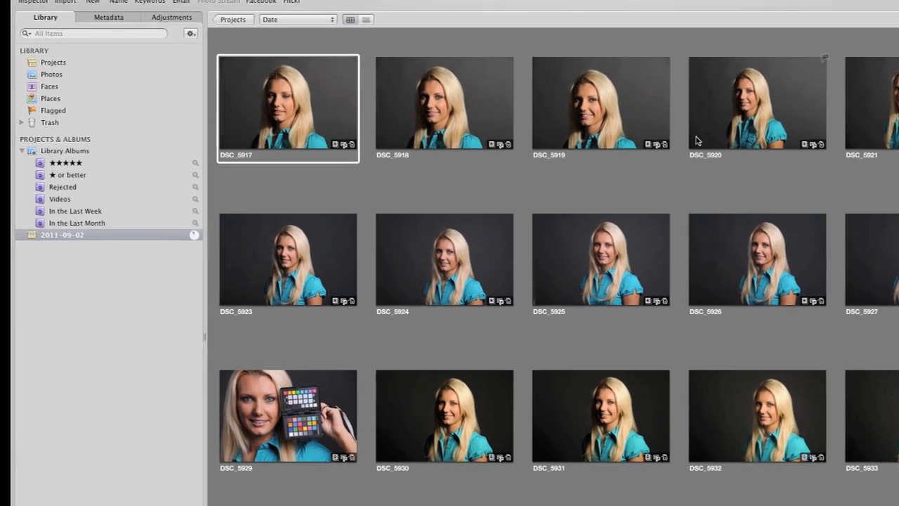
click(550, 125)
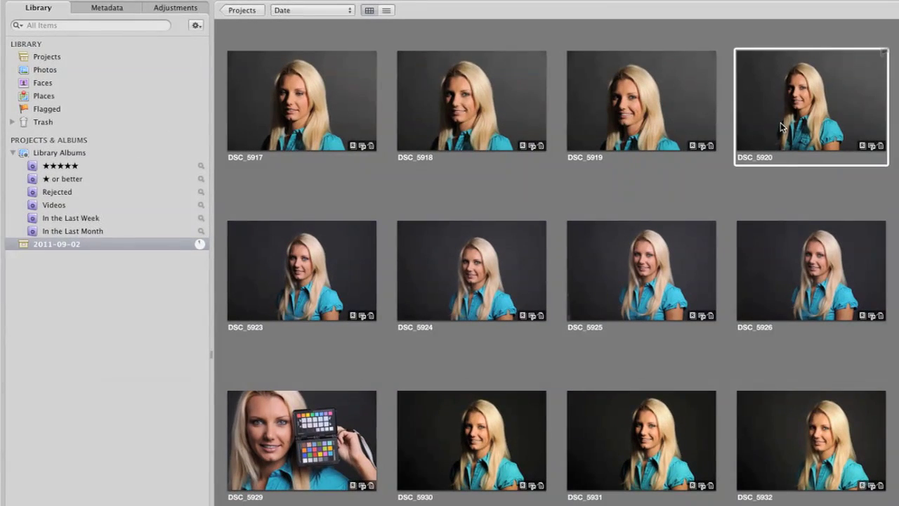
Step: Dismiss the Import Completed notice and switch DSC_5920's metadata view to EXIF Info
click(114, 9)
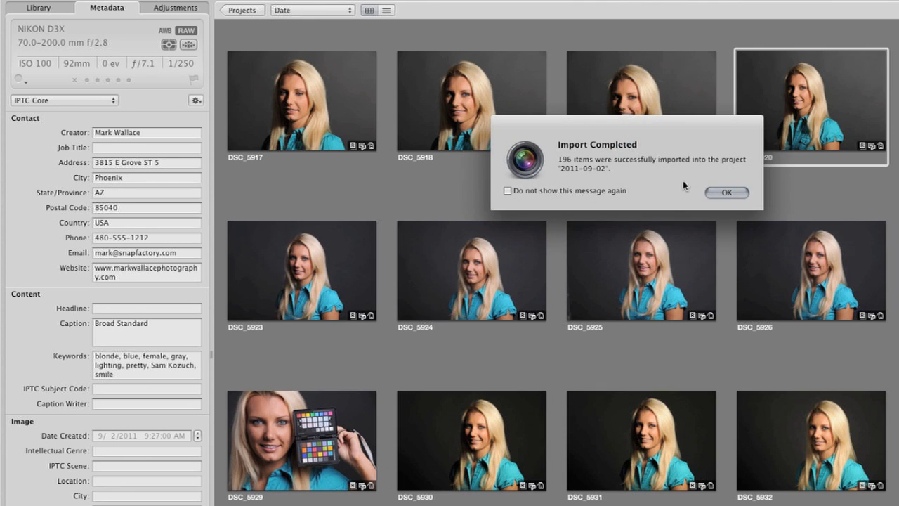
click(725, 192)
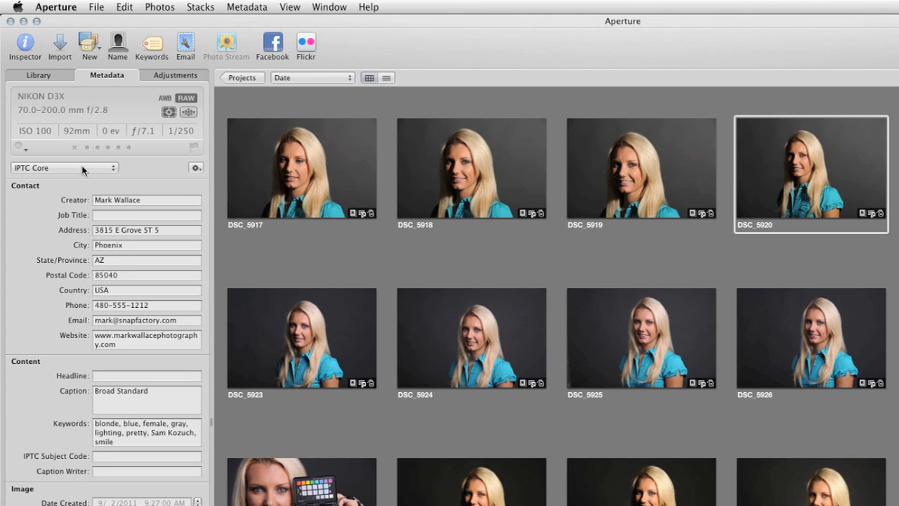
click(85, 169)
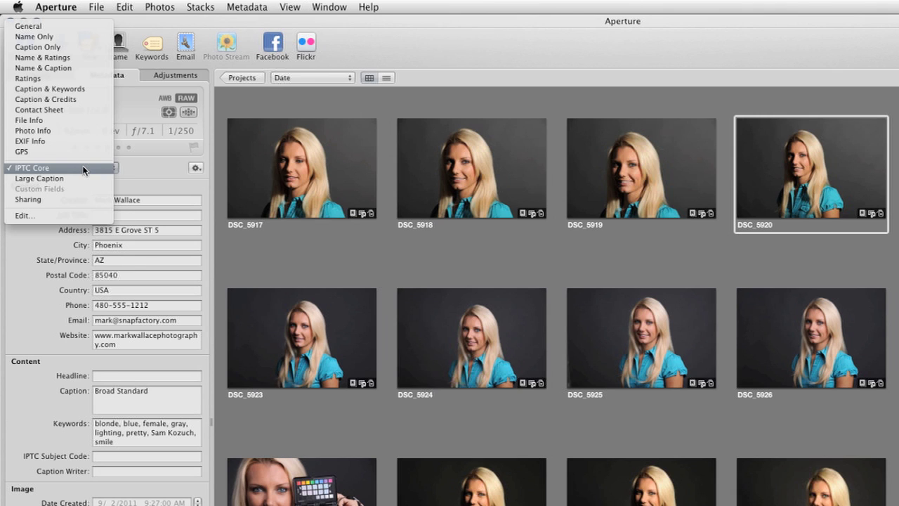
click(57, 140)
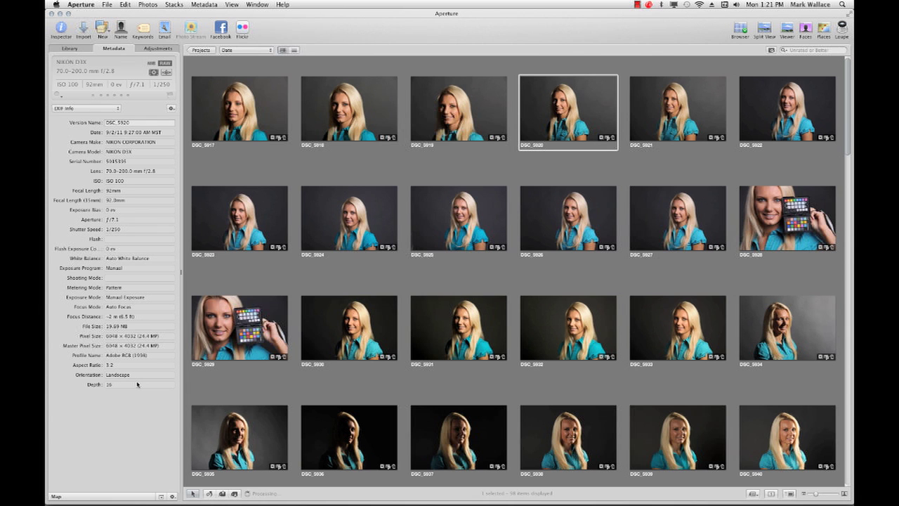
key(super+Tab)
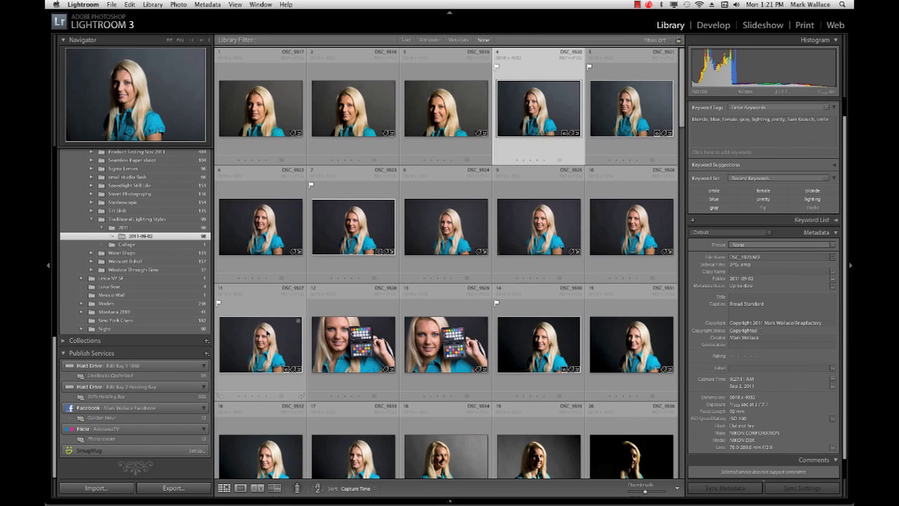
Step: Open DSC_5927 in Loupe view and add keywords blonde, smile, happy, blue shirt, female
click(267, 333)
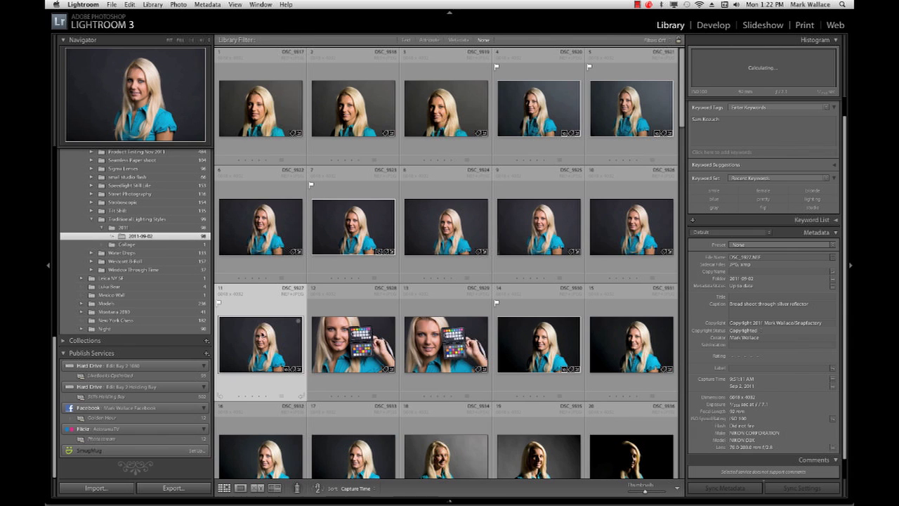
double_click(247, 343)
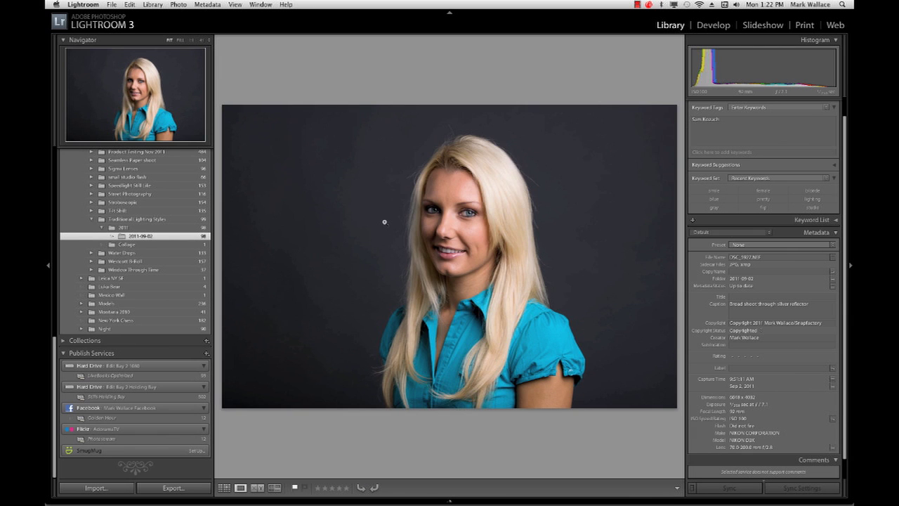
click(729, 126)
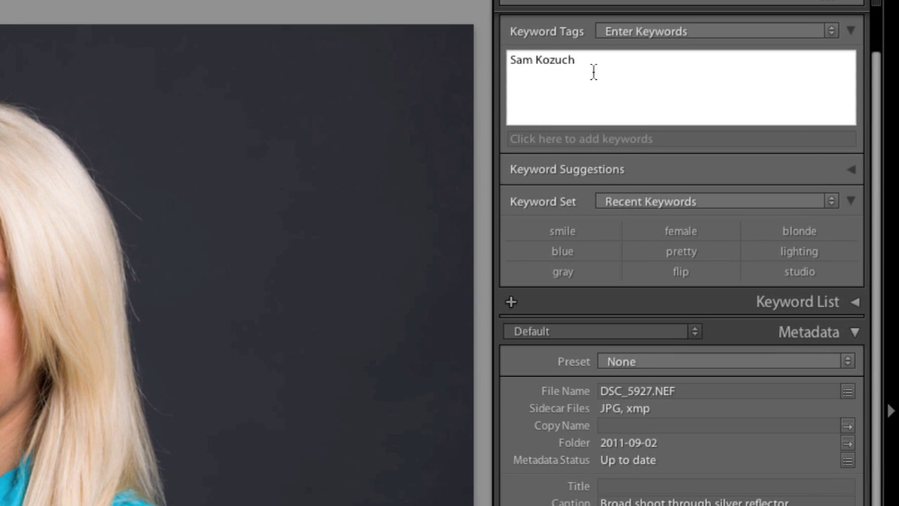
text(, blonde)
key(BackSpace)
text(, smil)
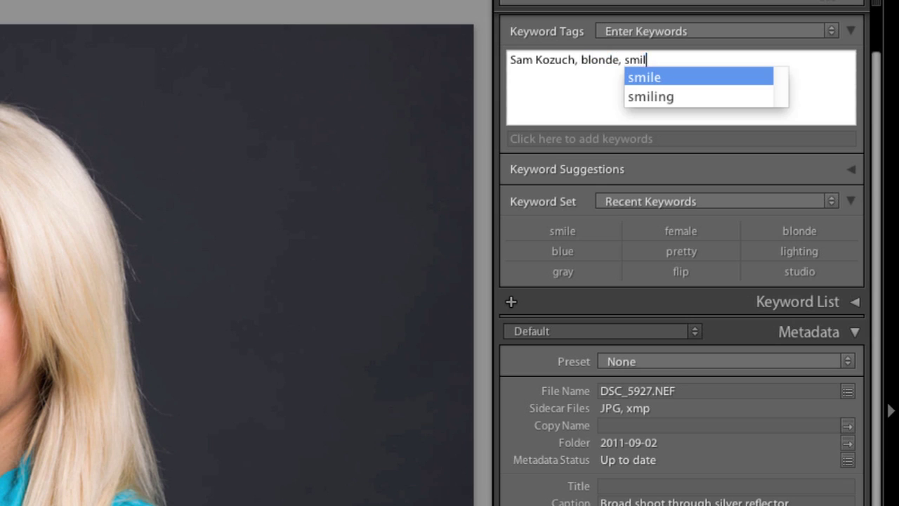
text(e, happ)
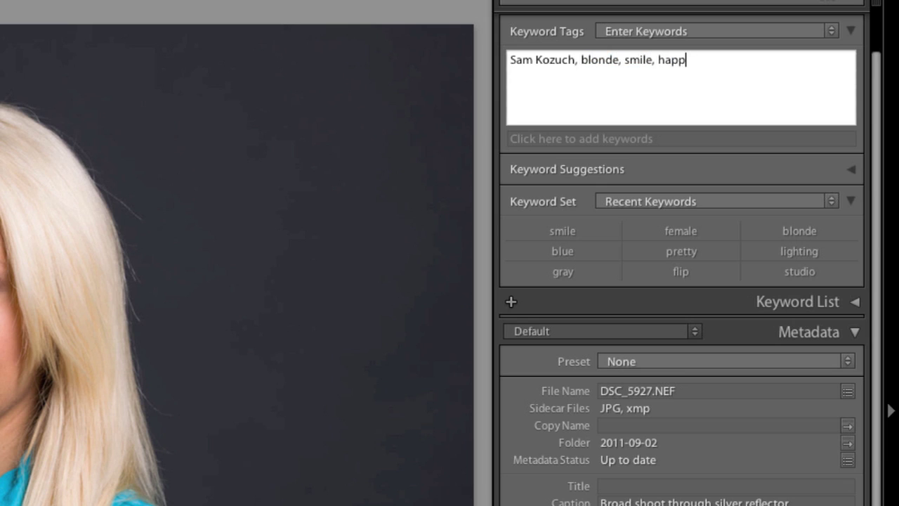
text(y, blue shirt)
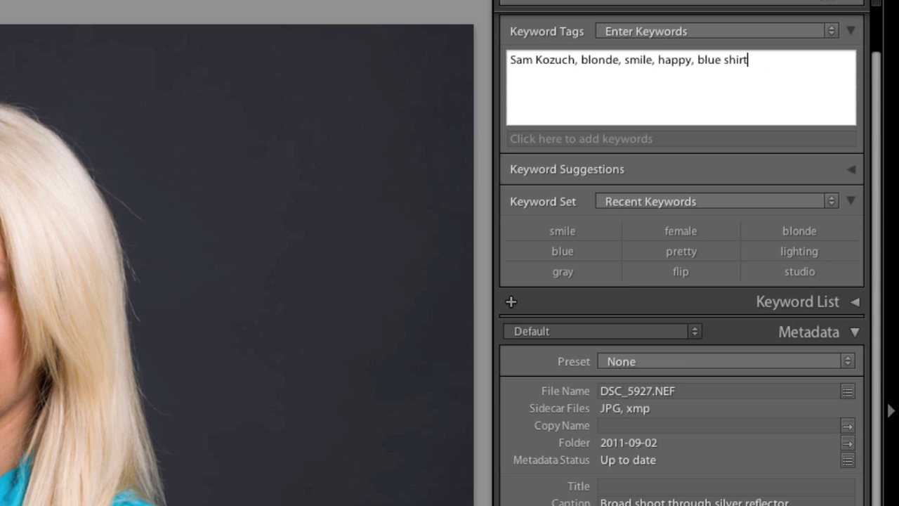
text(, female)
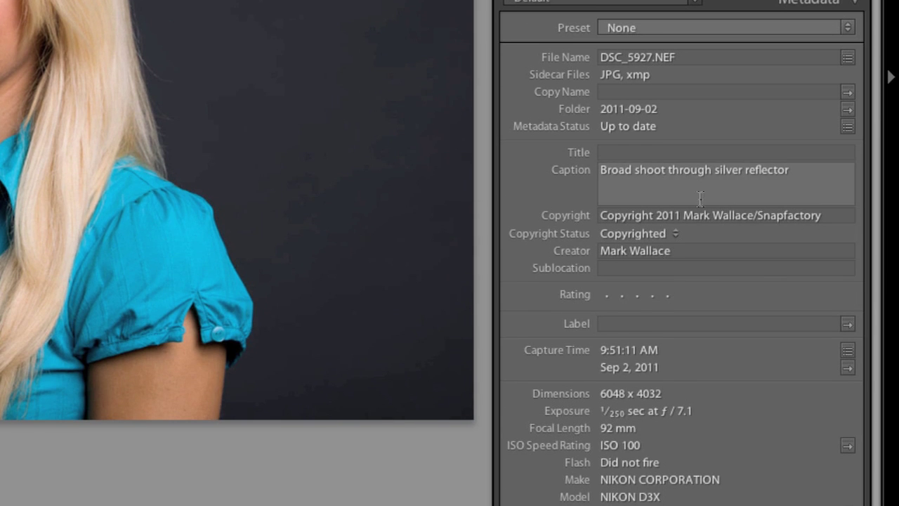
Step: Replace DSC_5927's caption with 'Happy female looking left'
click(700, 198)
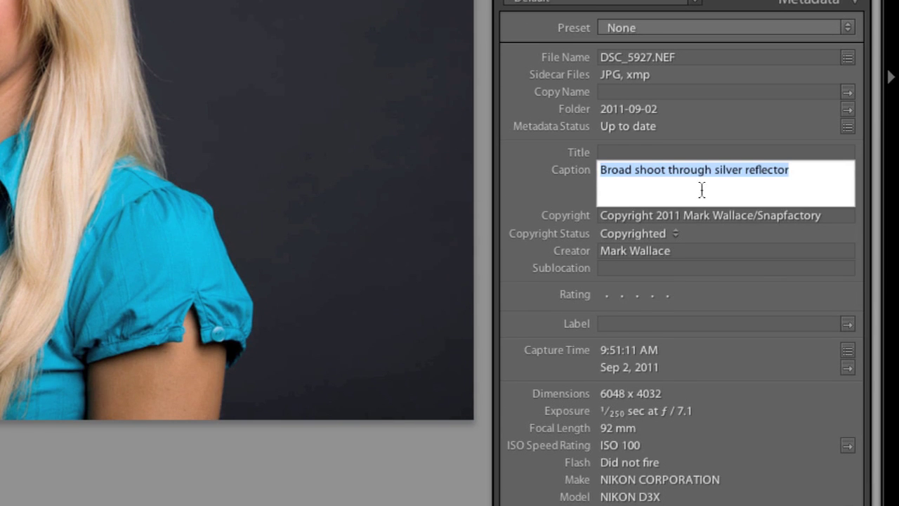
click(819, 170)
key(super+a)
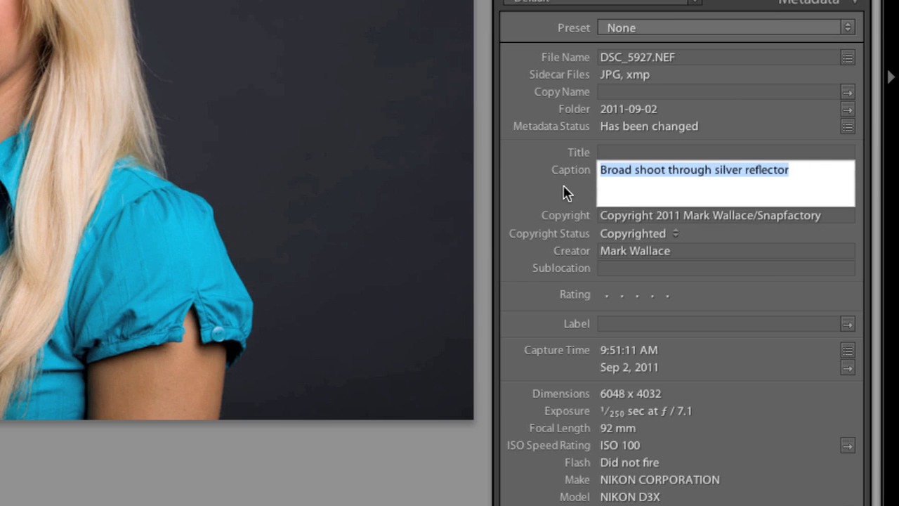
text(Happy fe)
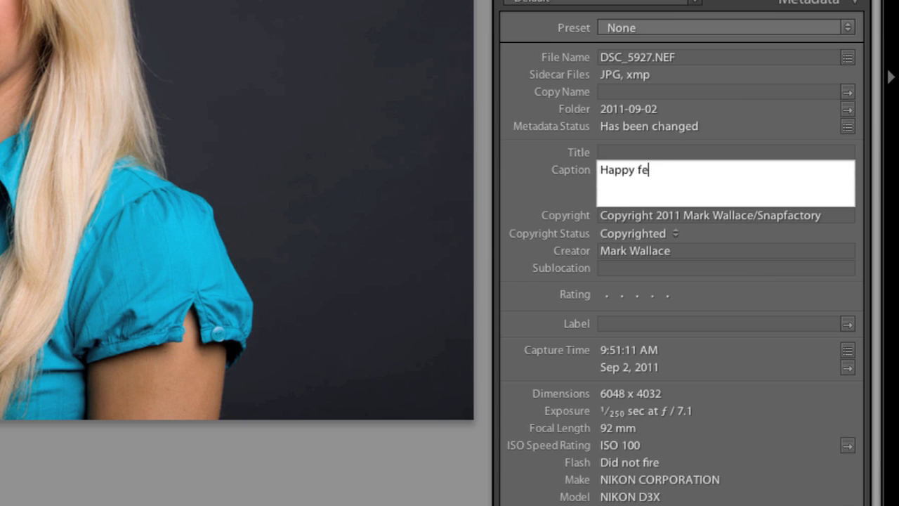
text(male looking left)
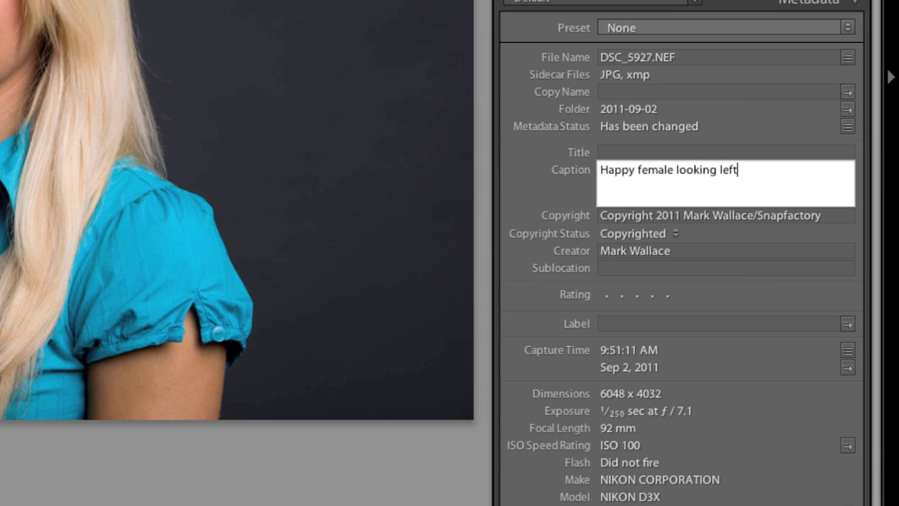
key(Return)
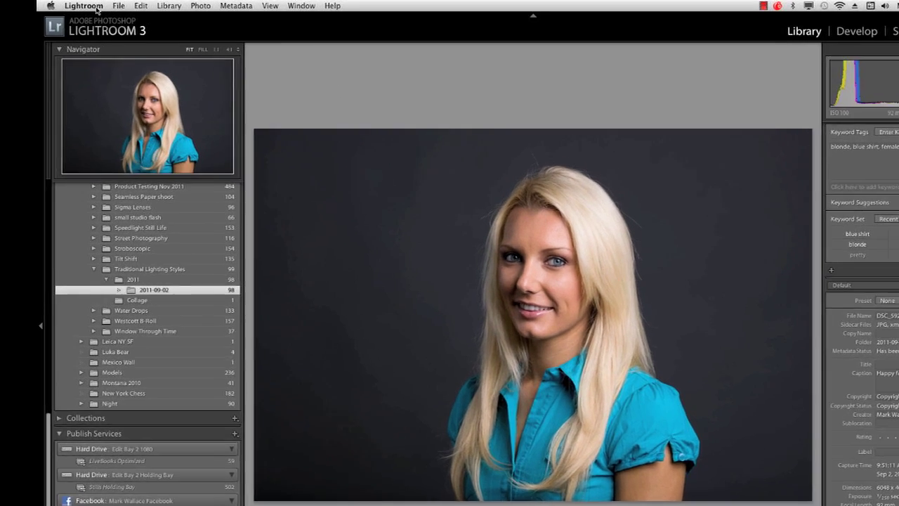
Step: Export the photo using the Shutterstock export preset
click(112, 6)
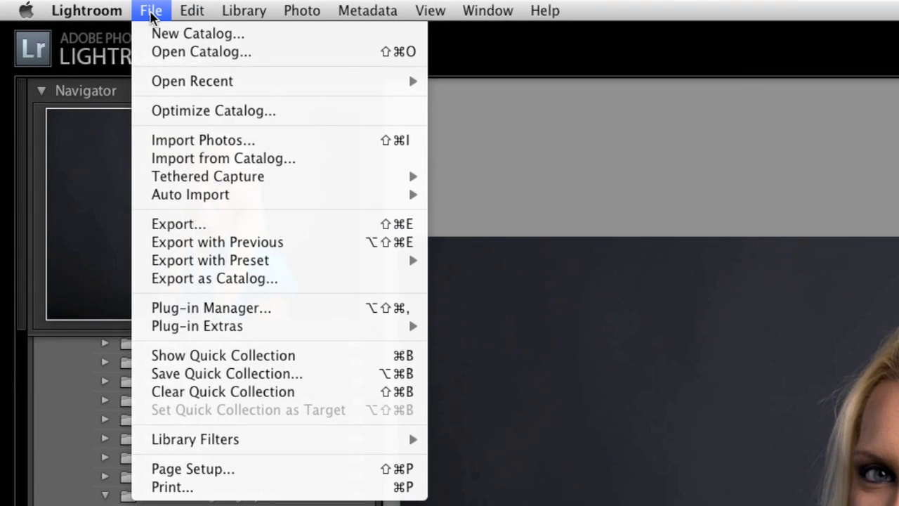
mouse_move(231, 260)
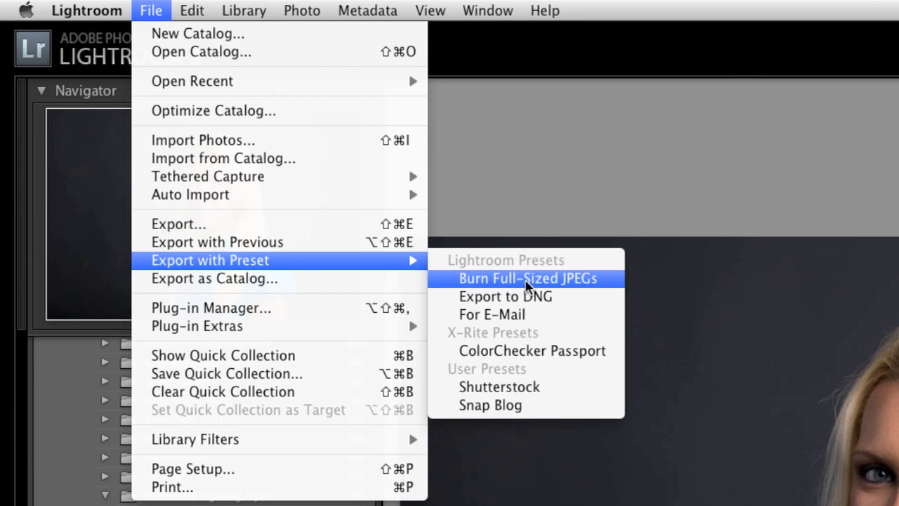
click(526, 392)
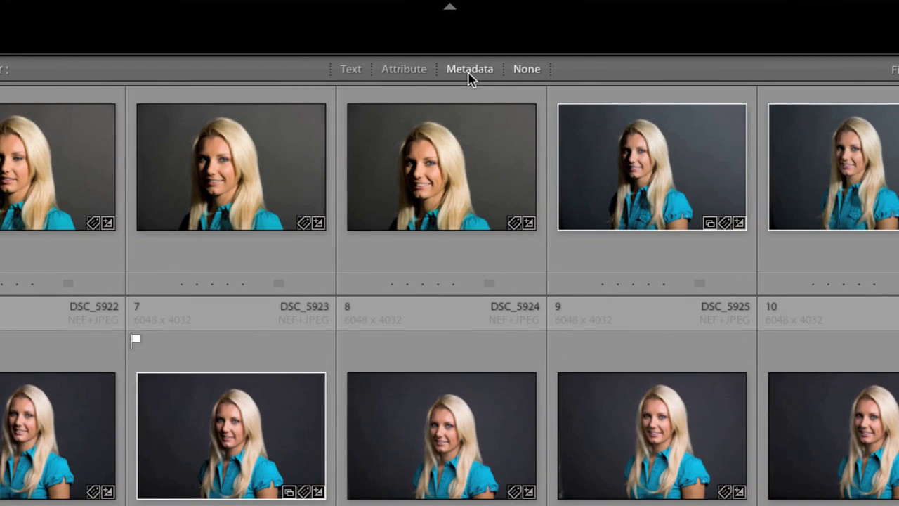
Step: Turn library filters to None and select All Photographs in the Catalog panel
click(479, 70)
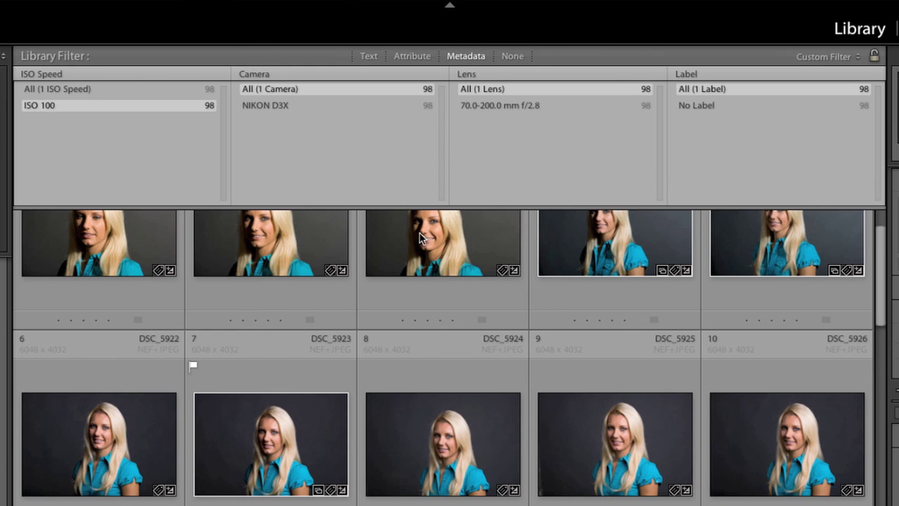
click(513, 56)
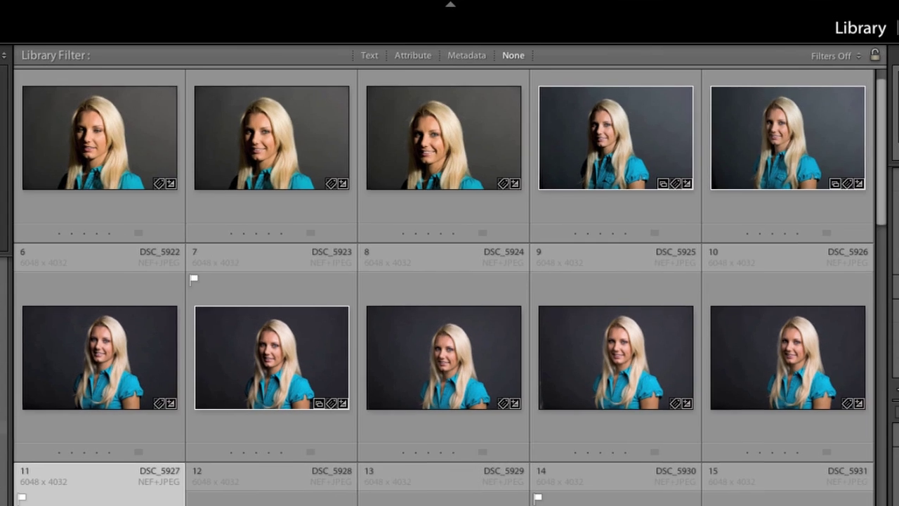
scroll(176, 75, up, 4)
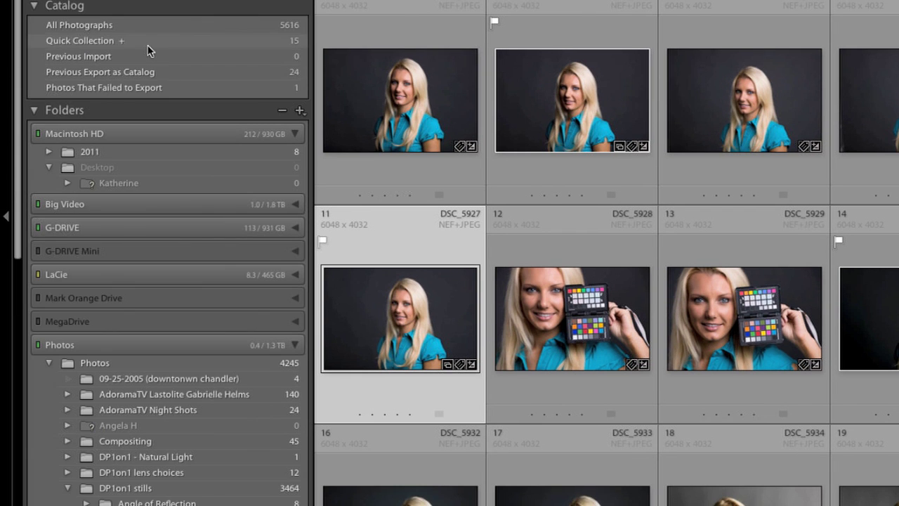
click(134, 28)
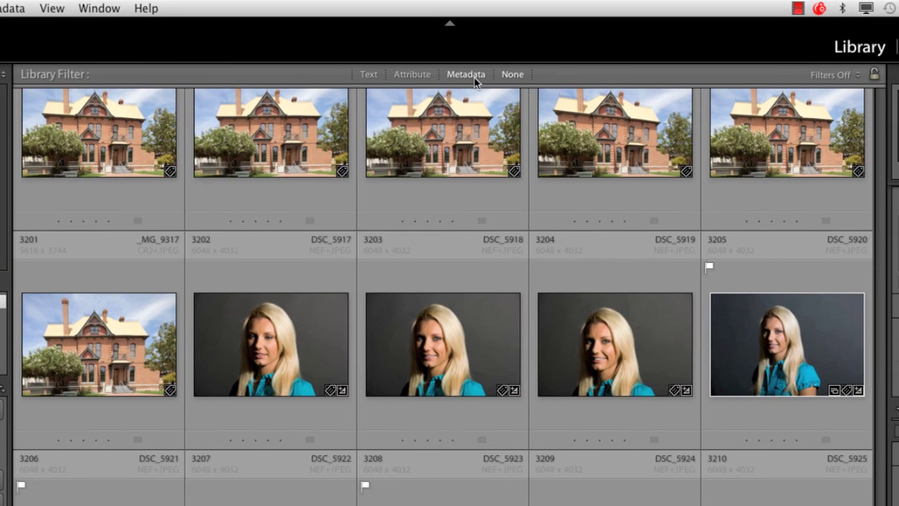
Step: Filter the catalog by metadata to Canon EOS REBEL T3i photos shot with the 120-300mm lens
click(467, 75)
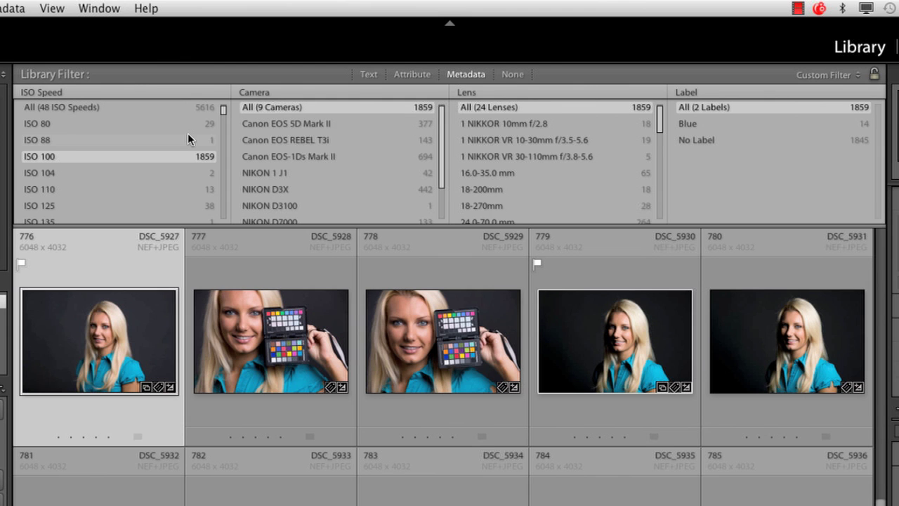
click(285, 139)
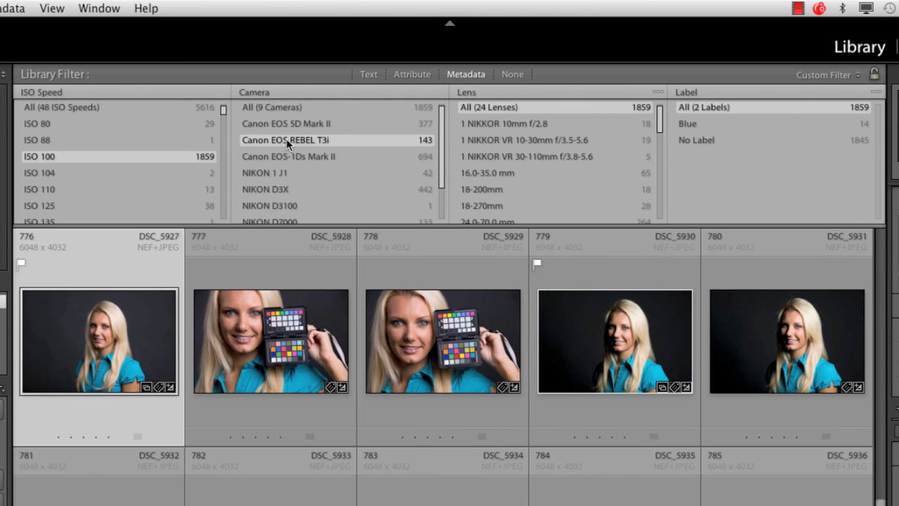
scroll(372, 384, down, 5)
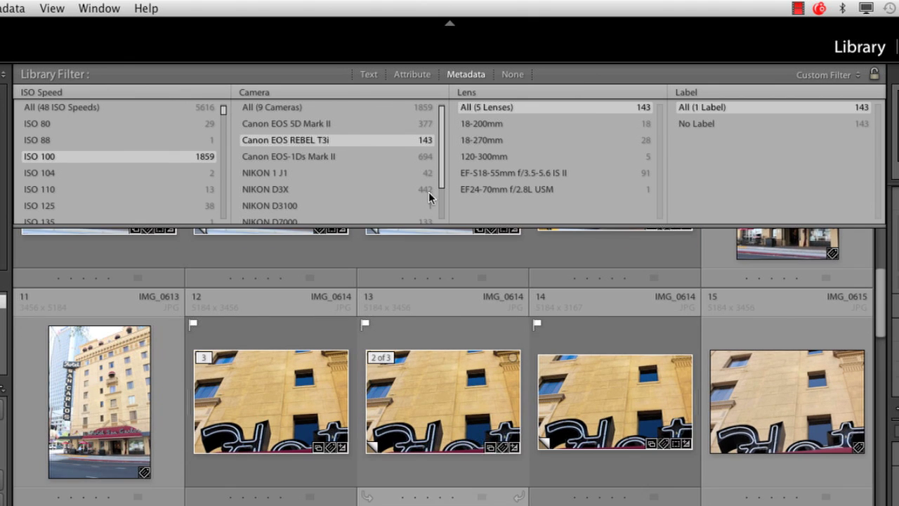
scroll(414, 414, down, 2)
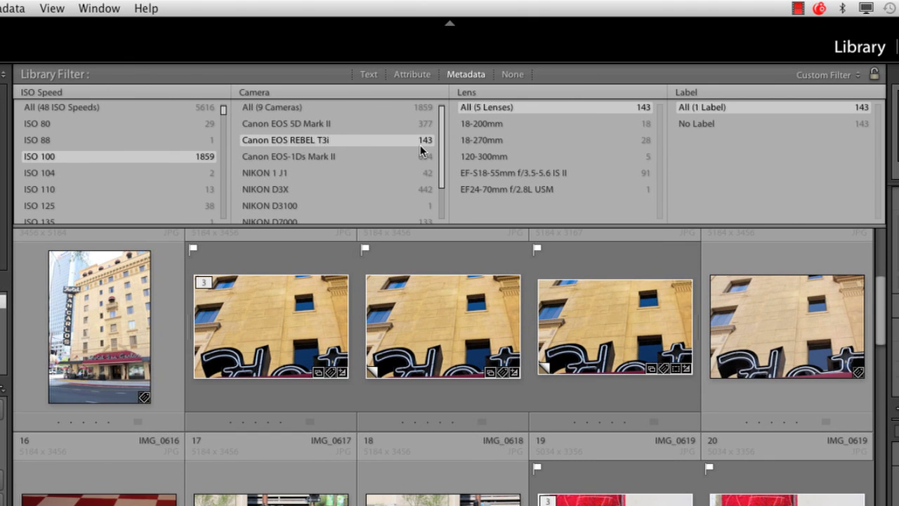
click(496, 156)
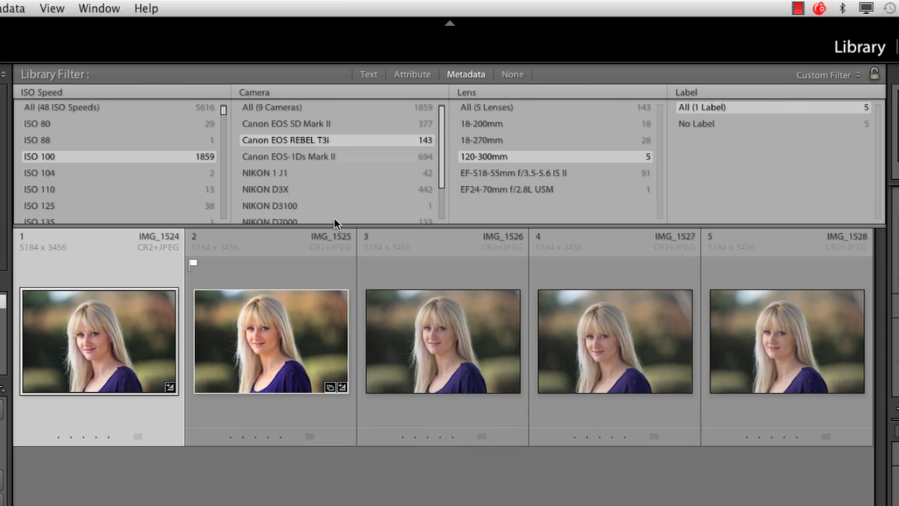
Step: Add the Flagged attribute filter to isolate IMG_1525, then switch all filters off
click(401, 74)
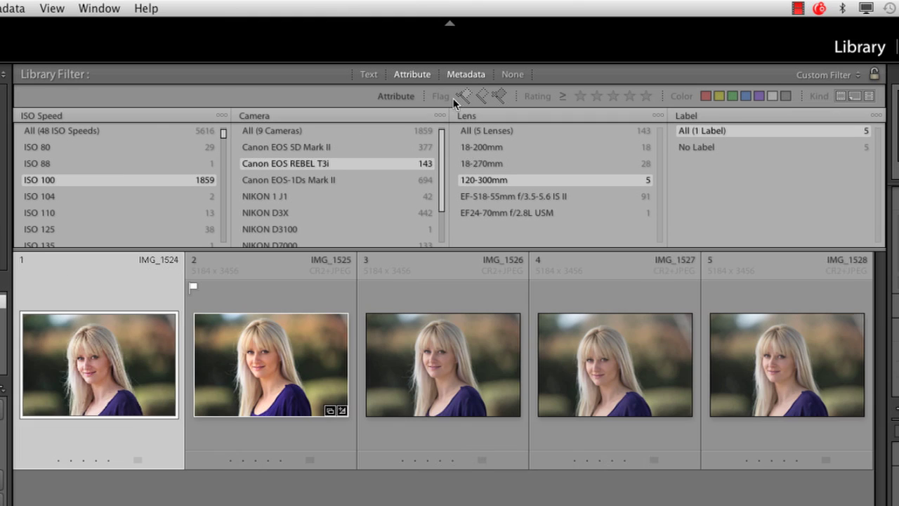
click(464, 96)
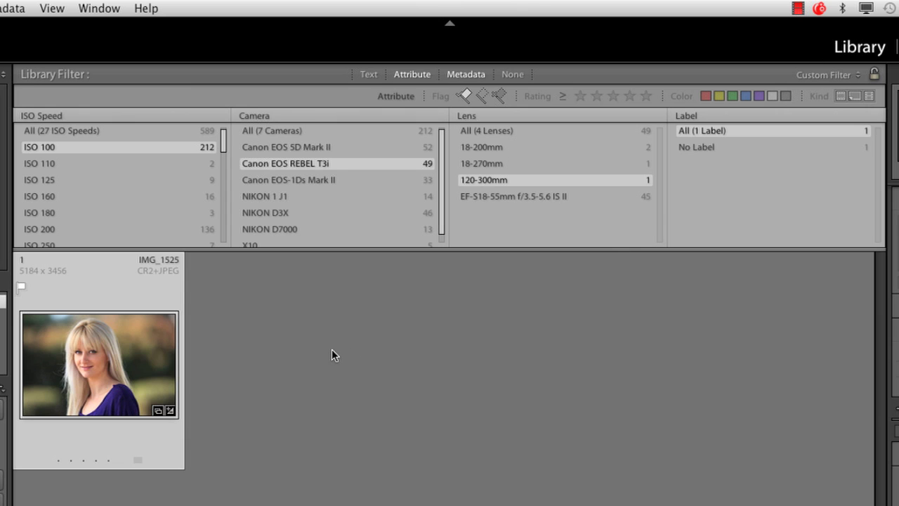
click(516, 73)
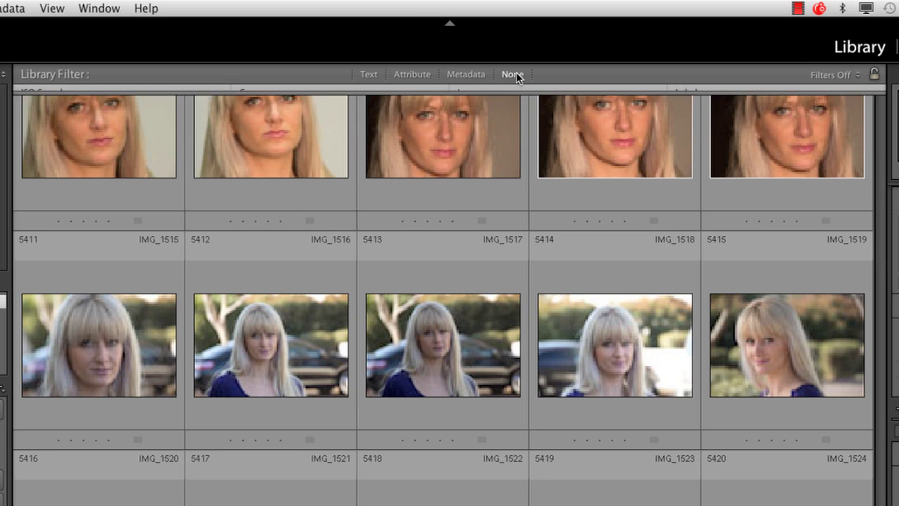
Step: Restore the Camera/Lens metadata filter showing IMG_1524–IMG_1528 and add the Text search filter
click(466, 74)
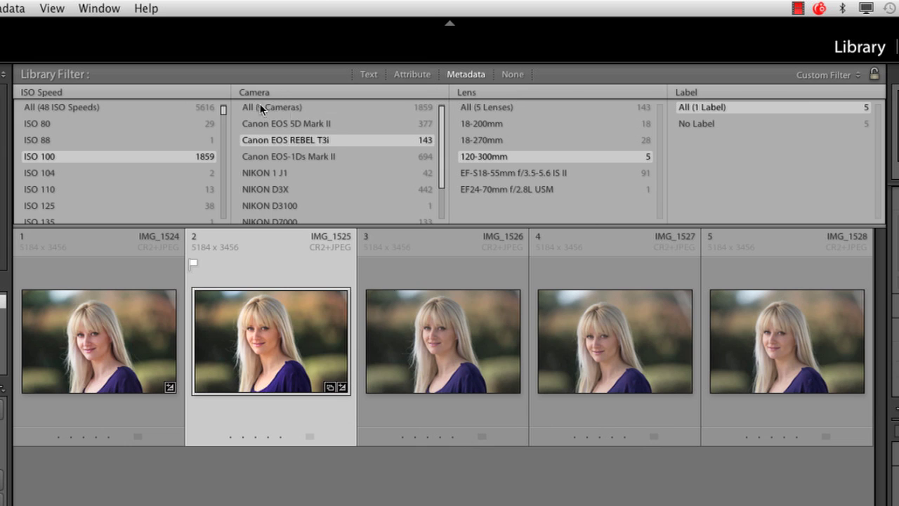
click(265, 92)
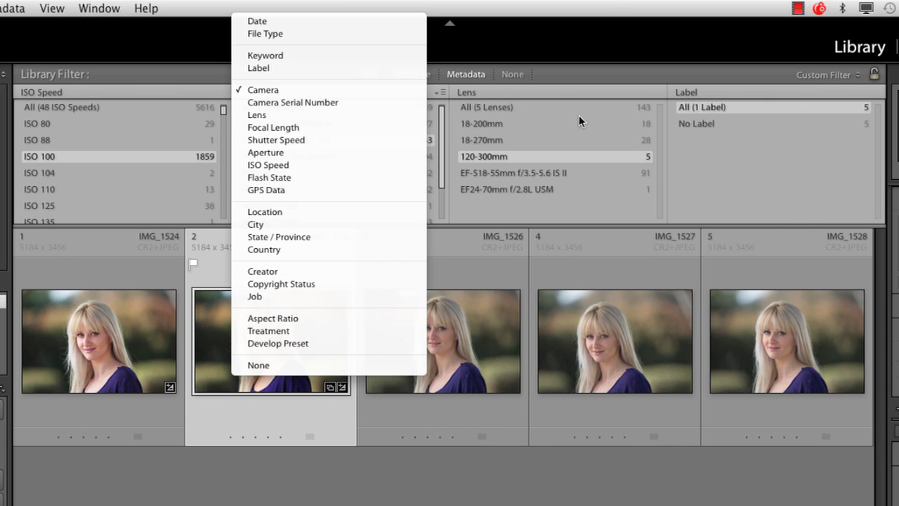
click(571, 81)
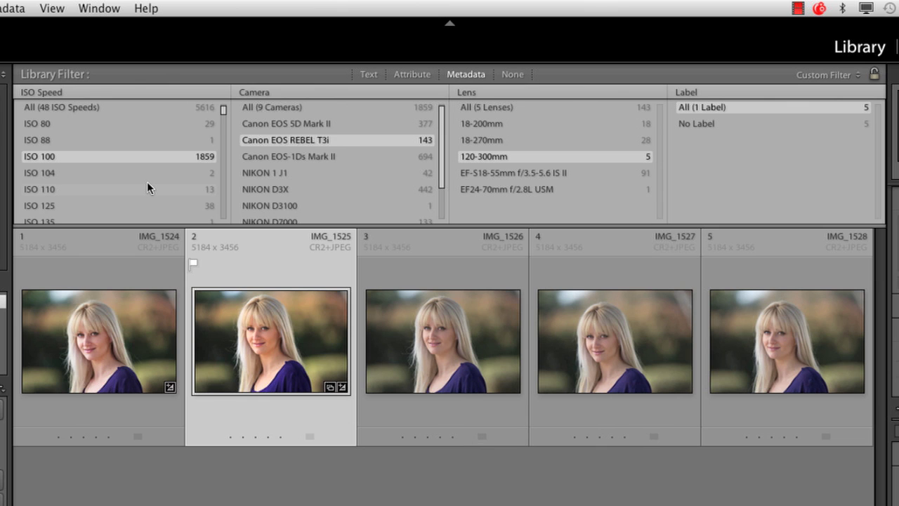
click(374, 75)
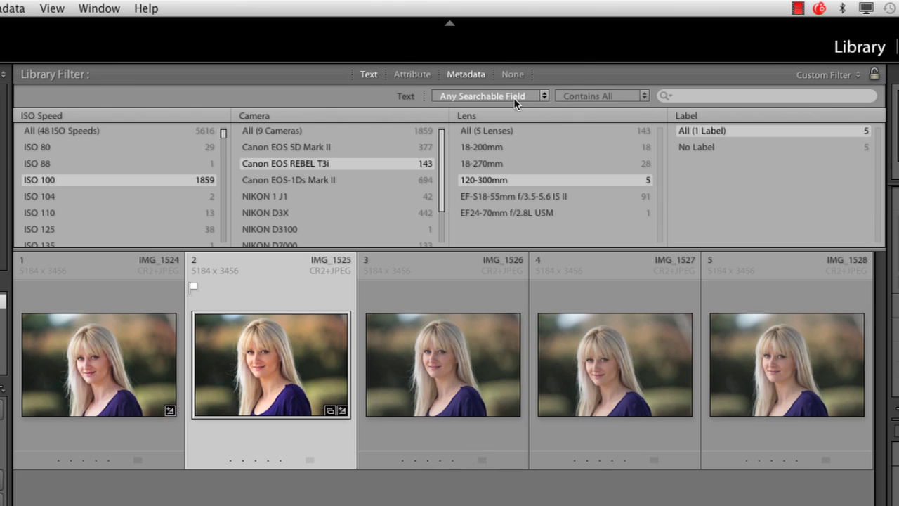
Step: Clear filters and run a Text search for the model's name, listing the DSC_5917–DSC_5926 portraits
click(512, 74)
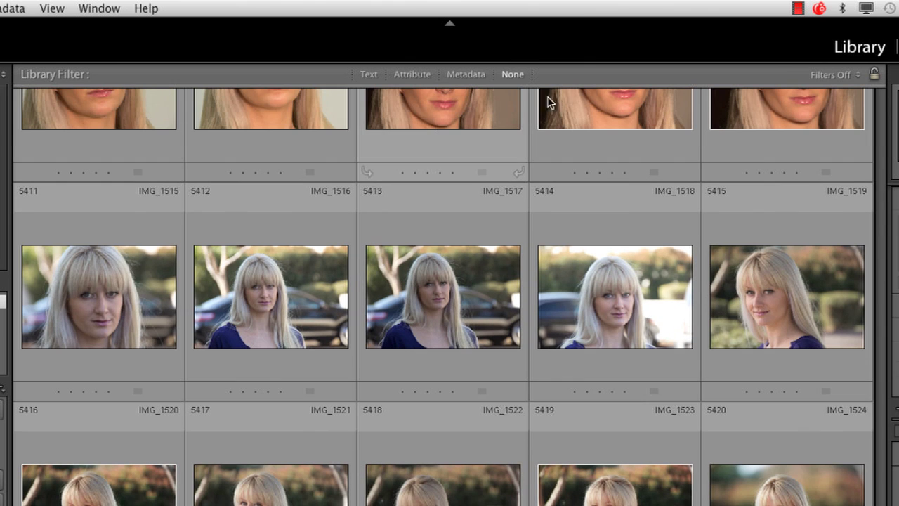
click(367, 75)
click(688, 97)
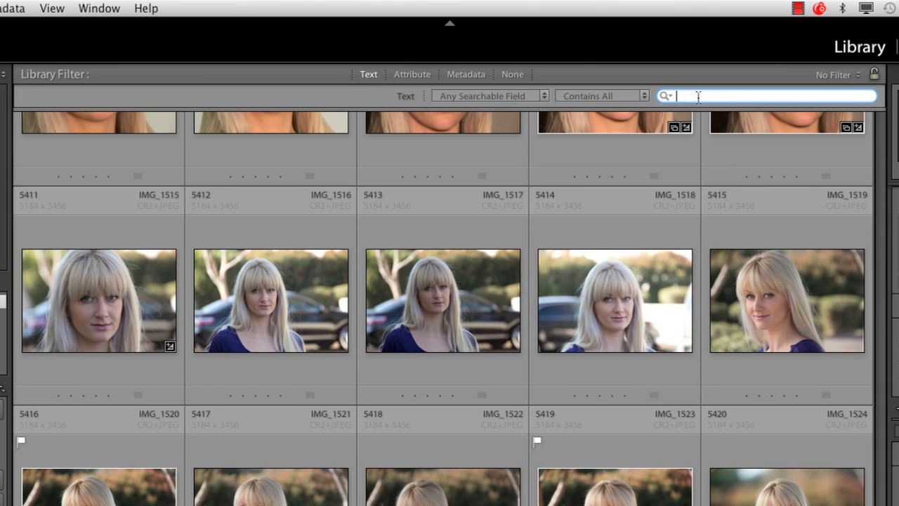
text(sam)
key(BackSpace)
key(BackSpace)
key(BackSpace)
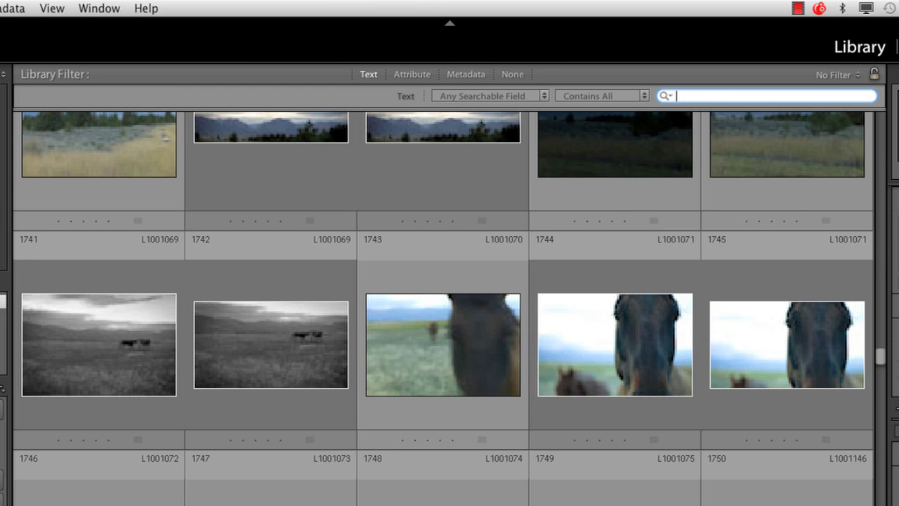
text(kozuch)
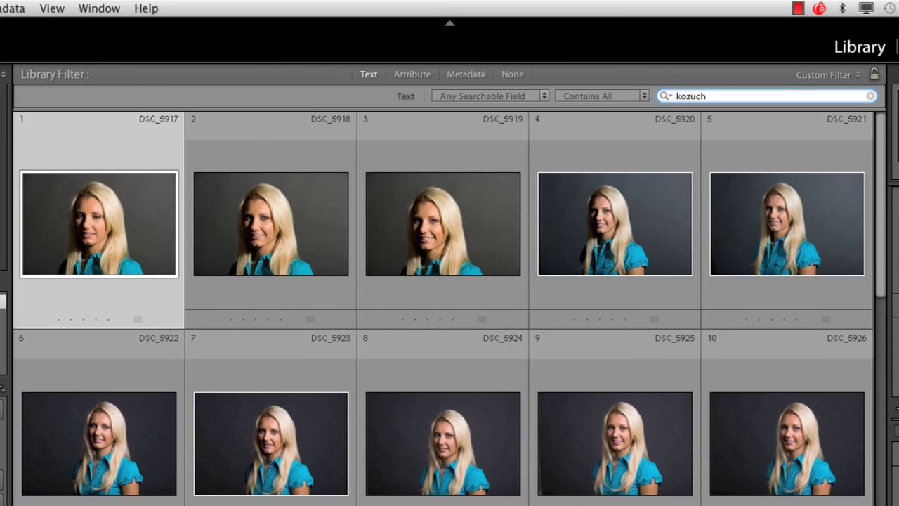
scroll(442, 309, down, 15)
scroll(442, 309, up, 15)
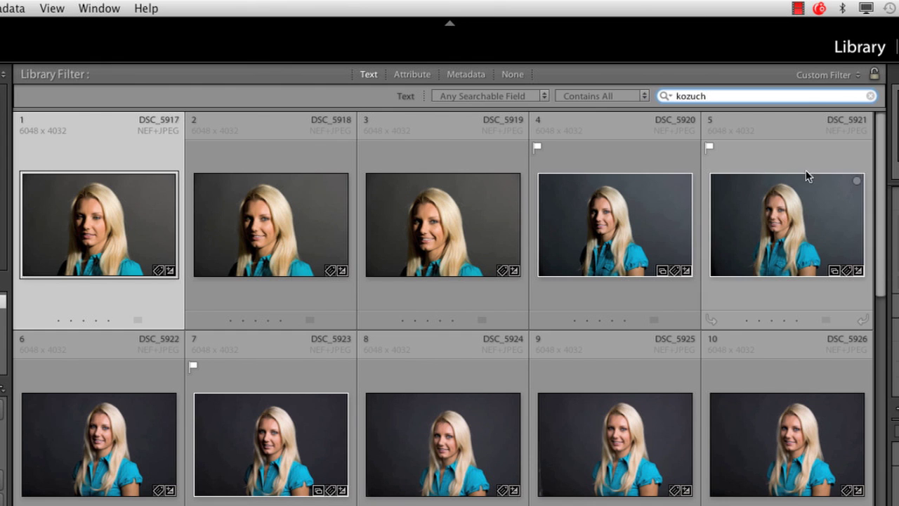
Step: Clear the text search and change the first metadata filter column from ISO Speed to Date
click(871, 95)
click(463, 73)
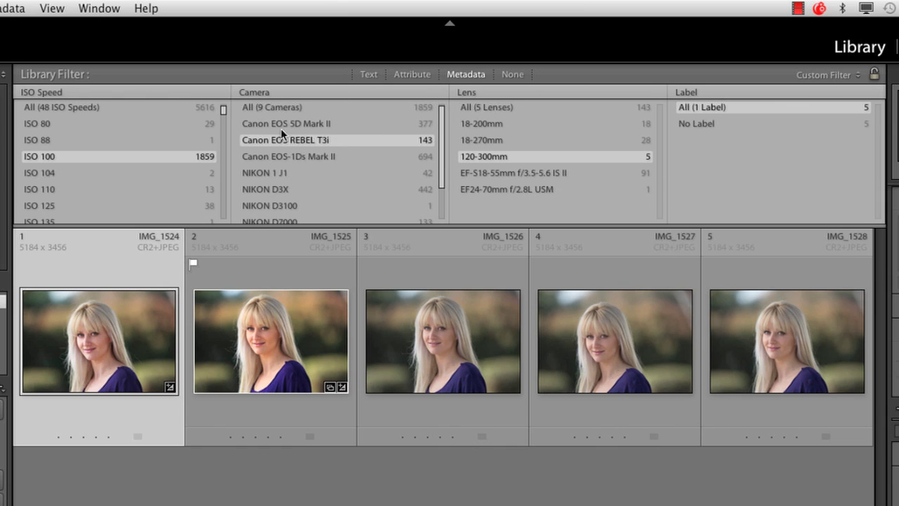
click(63, 92)
mouse_move(92, 9)
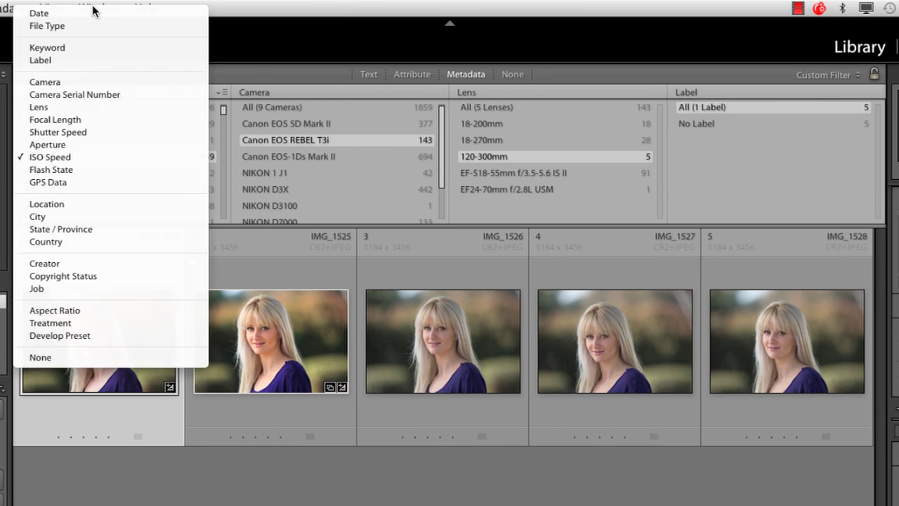
click(84, 16)
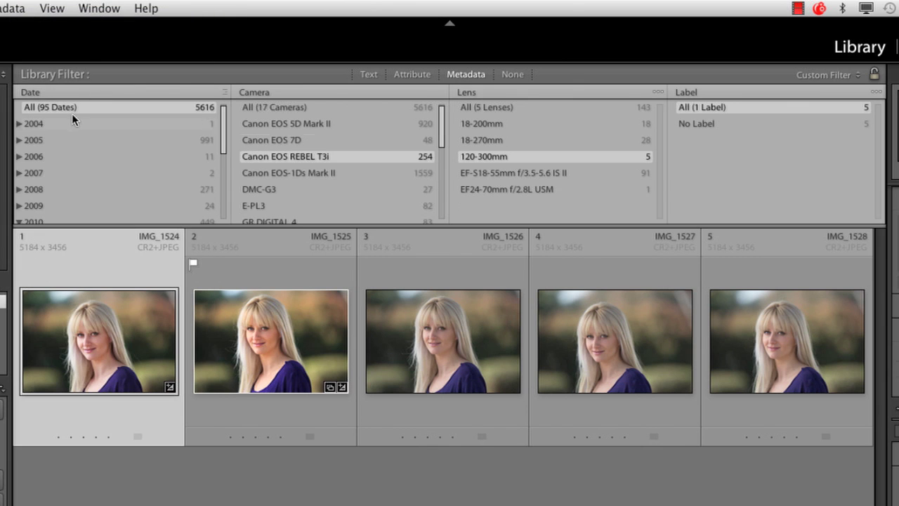
Step: Filter the library to the 140 photos taken in July 2010
scroll(54, 110, down, 5)
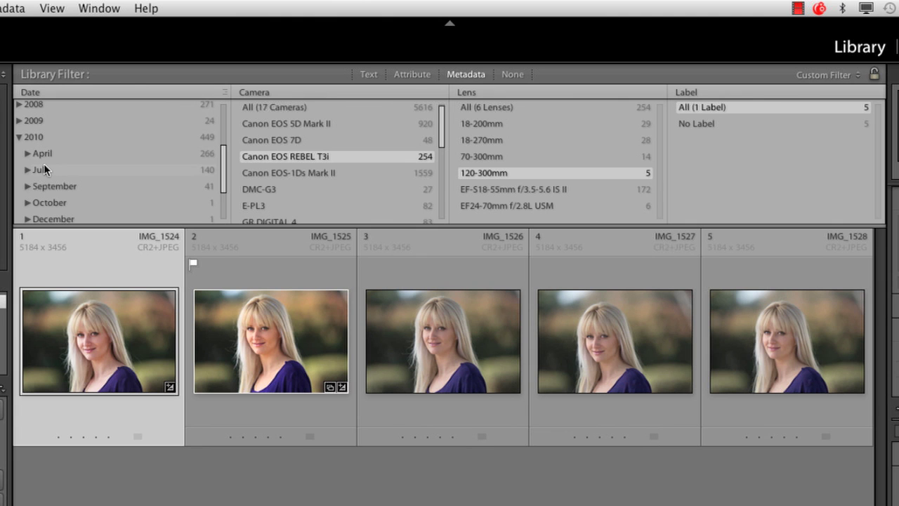
click(44, 166)
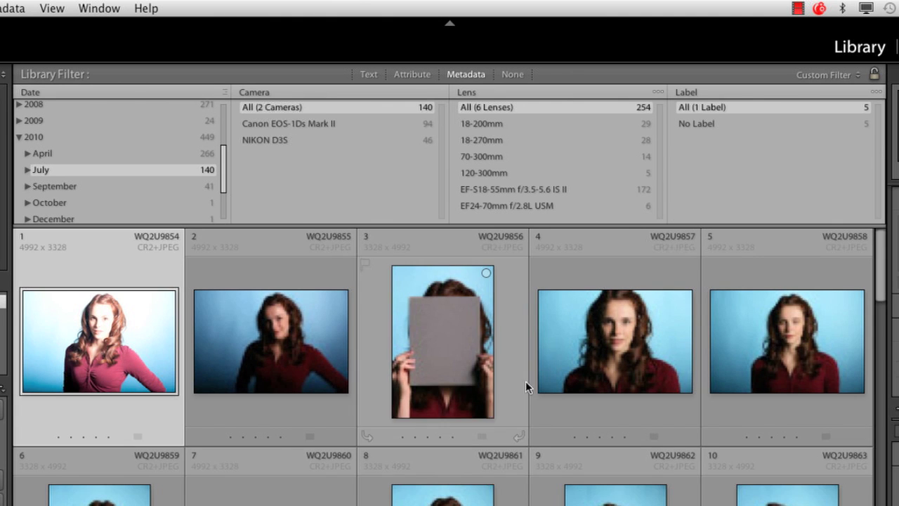
scroll(519, 411, down, 10)
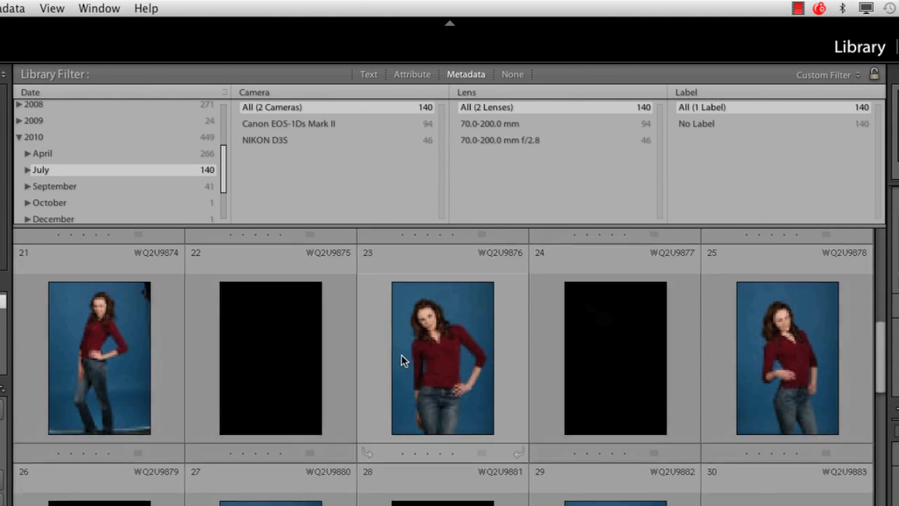
scroll(400, 357, up, 5)
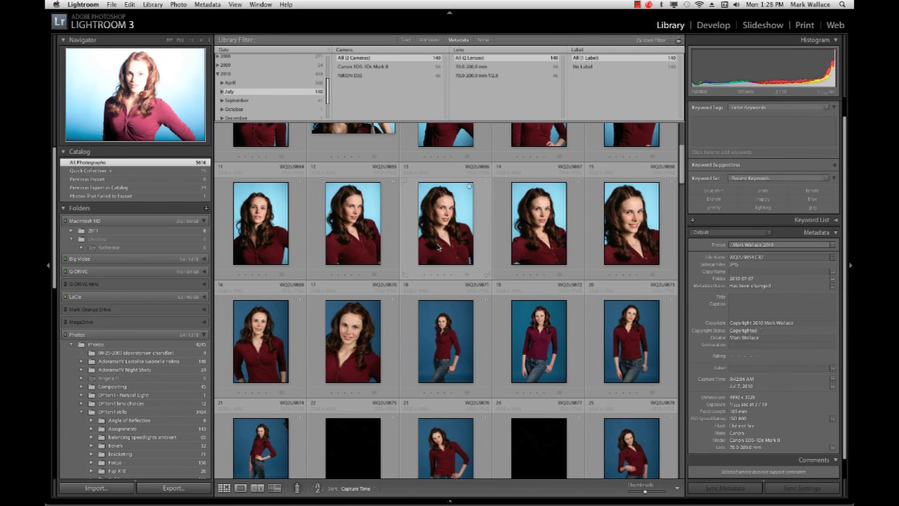
Step: Switch from Lightroom to Safari and bring up the photometadata.org tab
key(super+Tab)
key(super+Tab)
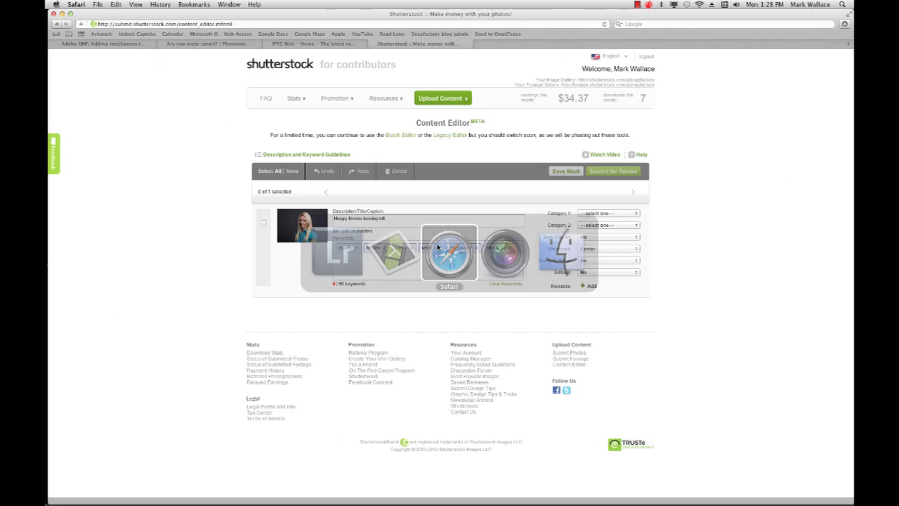
click(162, 43)
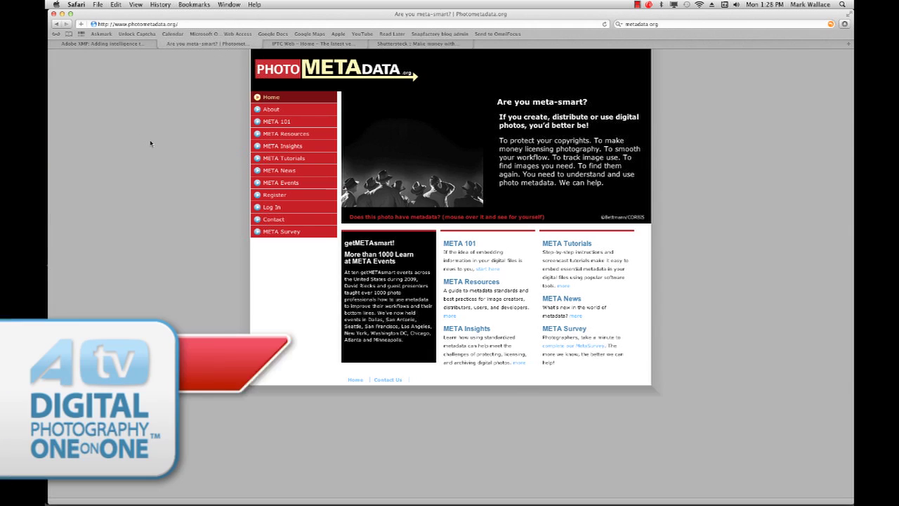